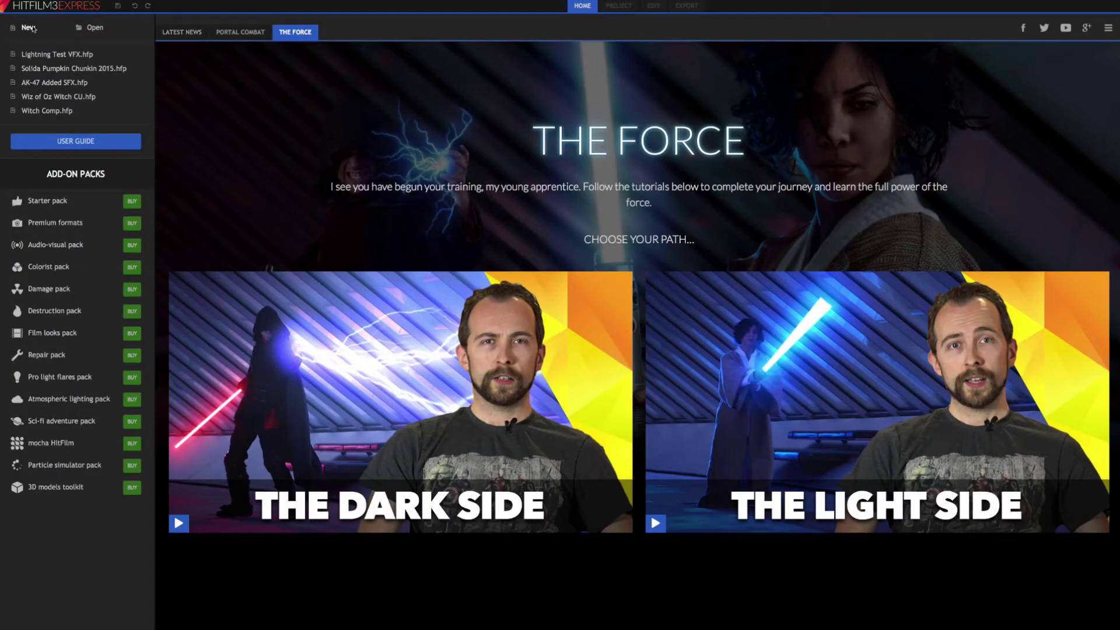
# - Start a new project using the 1080p Full HD @ 24 fps template
pyautogui.press('super+n')
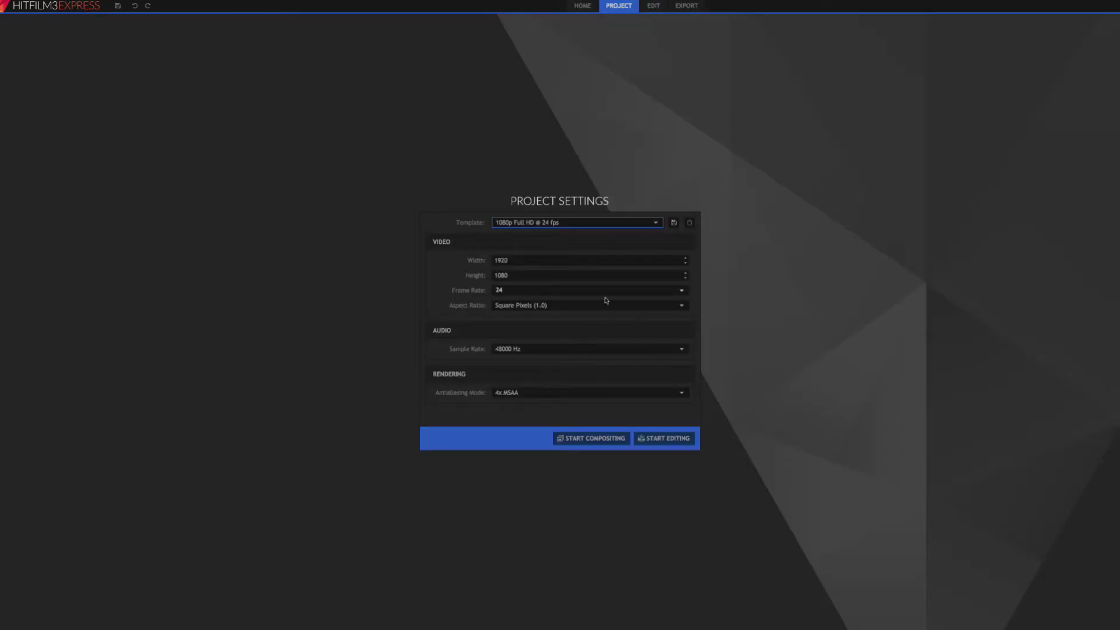
# - Import Lightning Hand No VFX.MOV onto the timeline, matching sequence settings to the clip
pyautogui.click(648, 439)
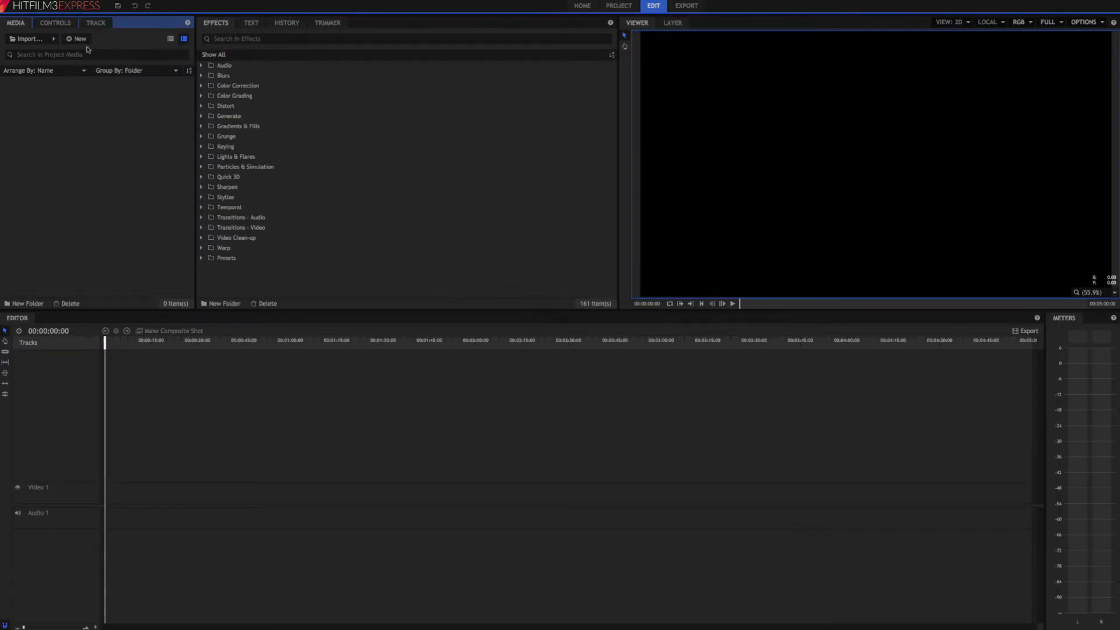
pyautogui.click(53, 39)
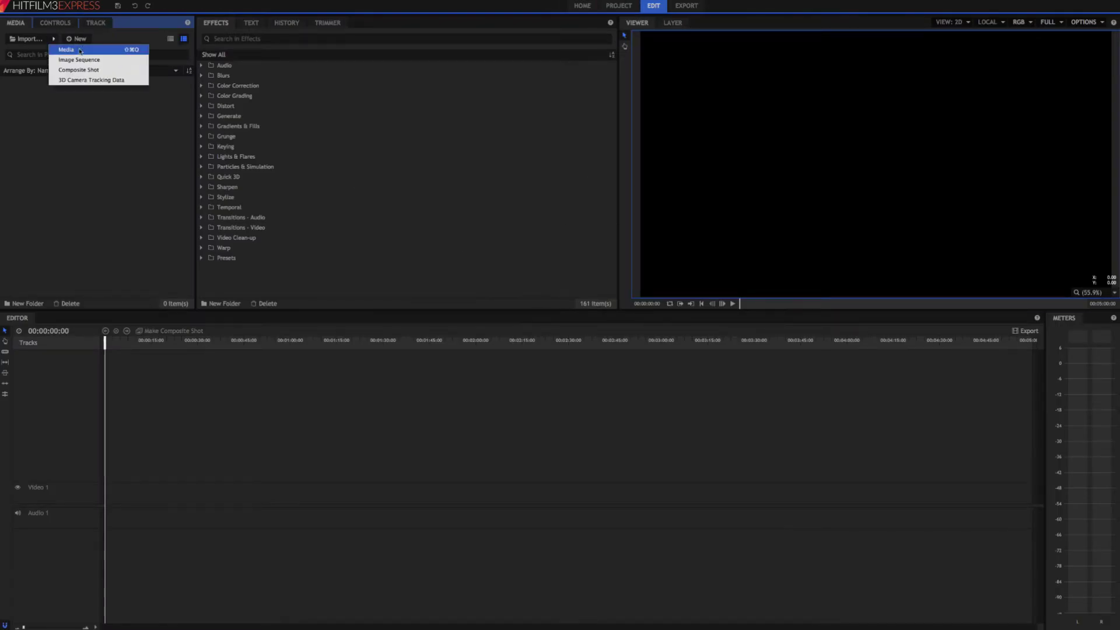
pyautogui.click(80, 51)
pyautogui.click(502, 148)
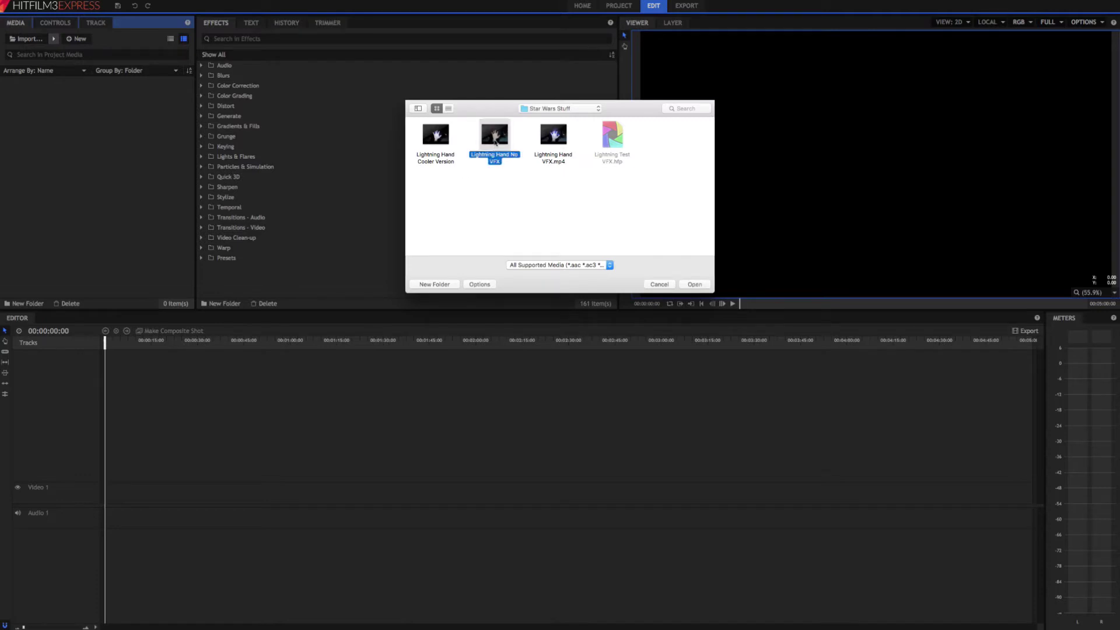
pyautogui.click(695, 285)
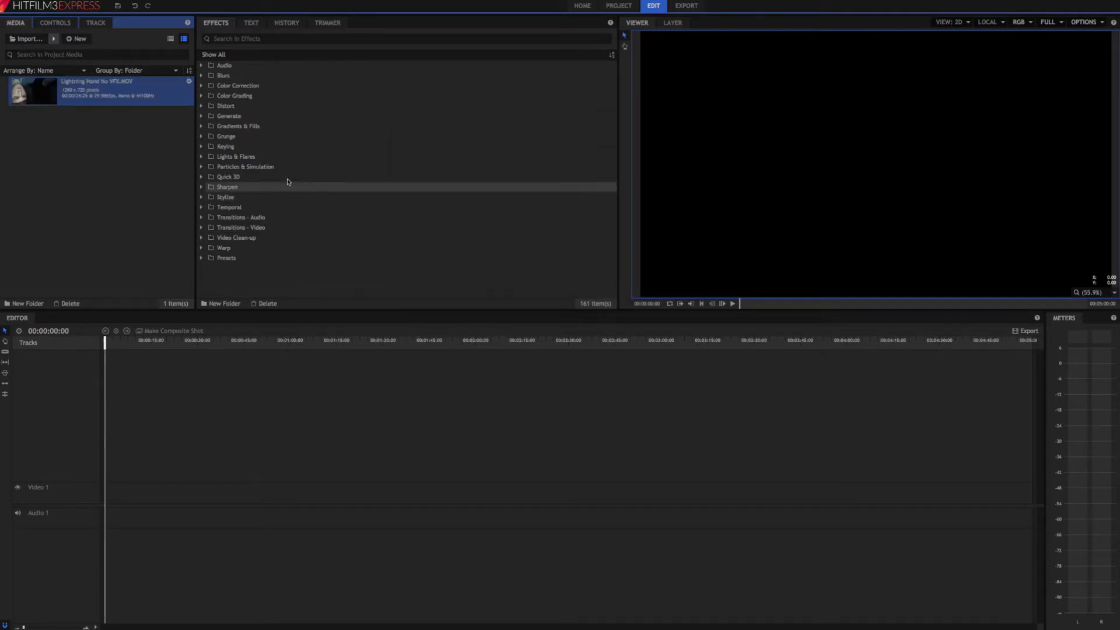
pyautogui.moveTo(116, 124); pyautogui.dragTo(108, 511)
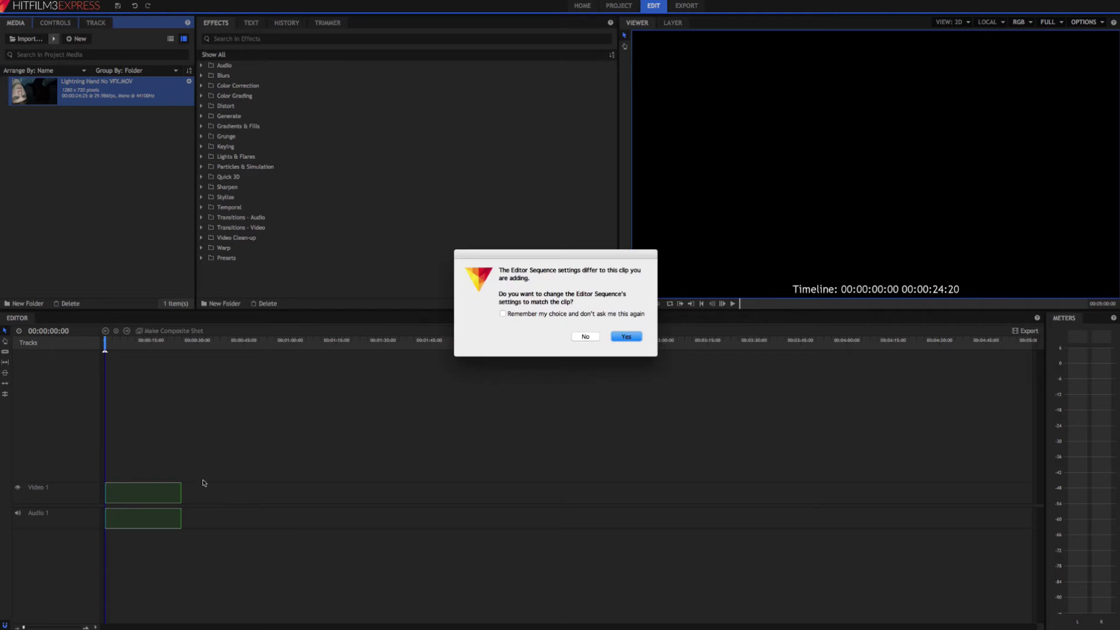
pyautogui.click(615, 338)
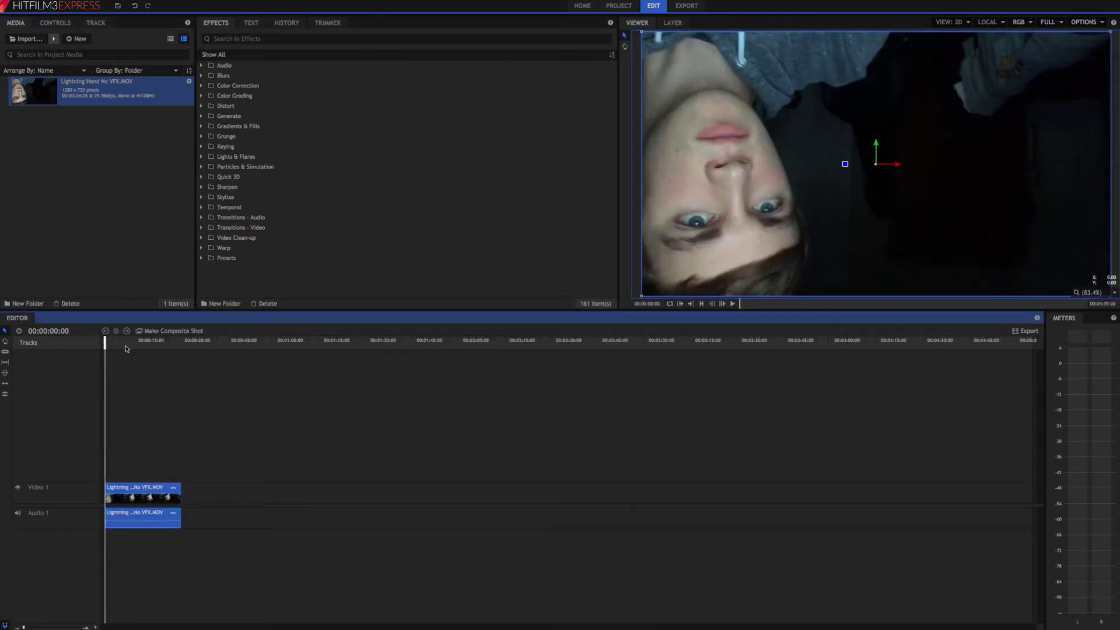
# - Cut the clip at 4:25 and delete that section, closing the gap
pyautogui.moveTo(22, 627); pyautogui.dragTo(29, 627)
pyautogui.moveTo(105, 342); pyautogui.dragTo(171, 349)
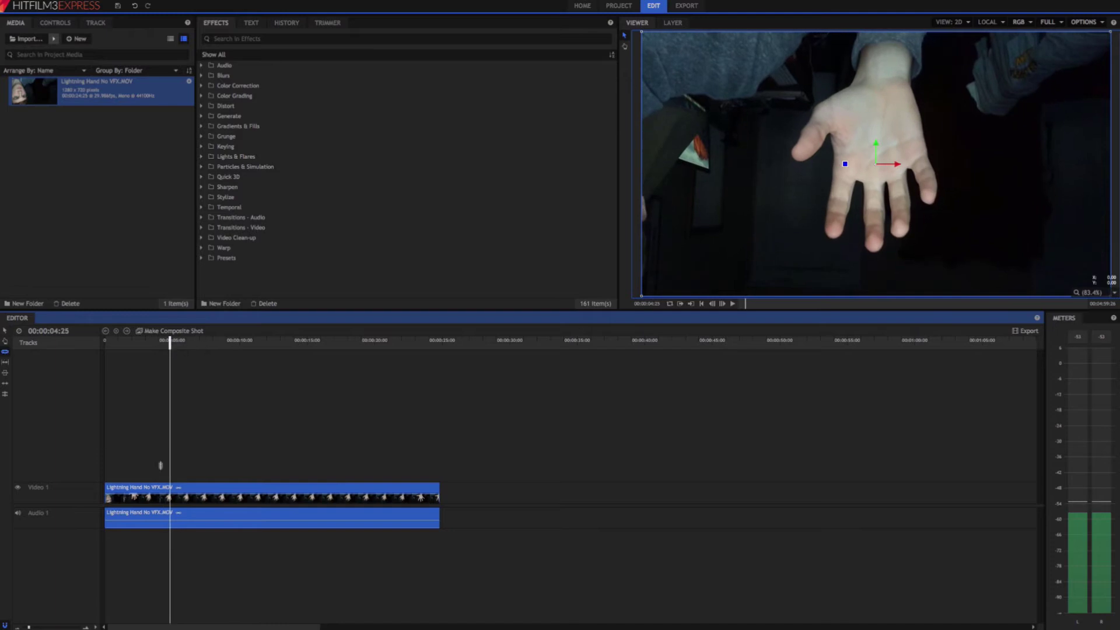
pyautogui.press('c')
pyautogui.click(170, 493)
pyautogui.rightClick(146, 490)
pyautogui.click(175, 465)
# - Slice the clip at 15:14 and delete the tail after it
pyautogui.moveTo(318, 345)
pyautogui.mouseDown()
pyautogui.moveTo(337, 347)
pyautogui.moveTo(314, 345)
pyautogui.mouseUp()
pyautogui.click(314, 493)
pyautogui.rightClick(338, 495)
pyautogui.click(356, 466)
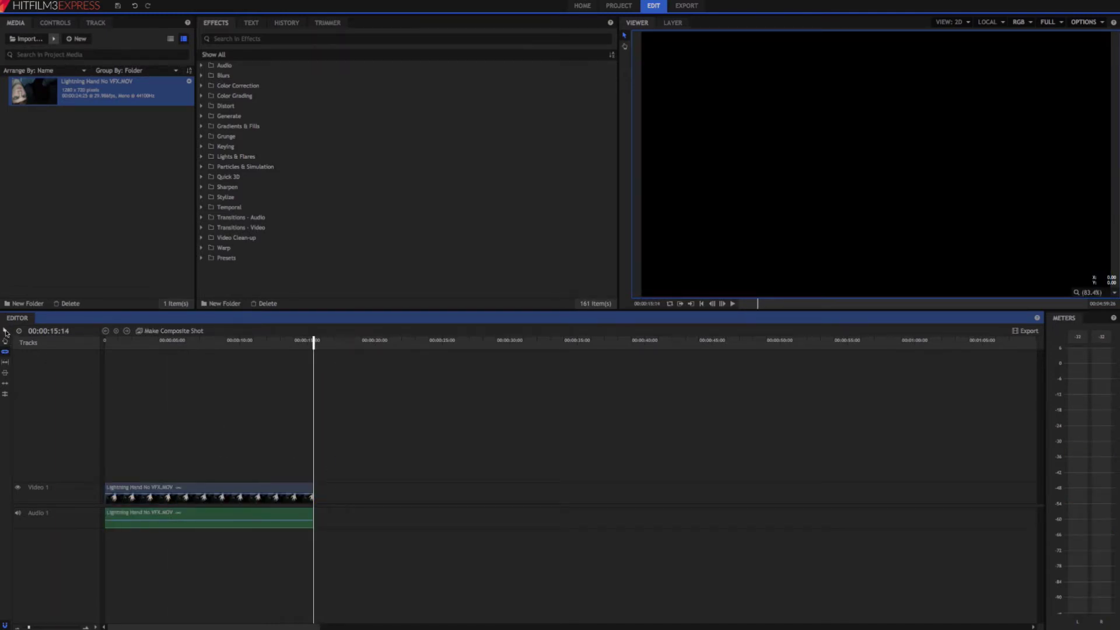
# - Convert the hand clip into a composite shot named Comp Shot 1
pyautogui.press('Home')
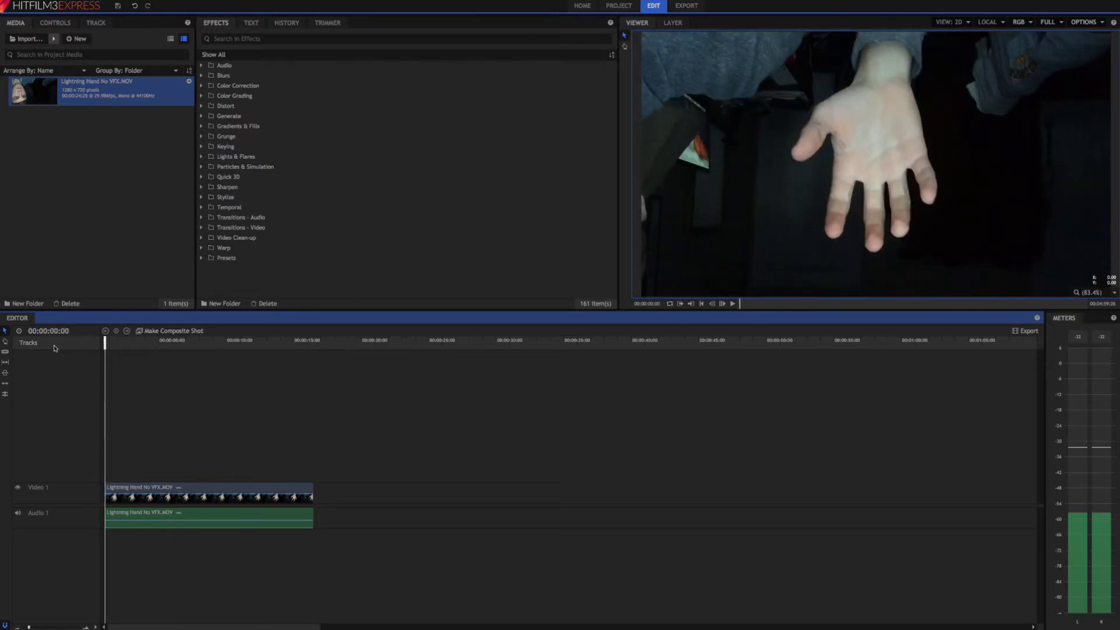
pyautogui.rightClick(208, 490)
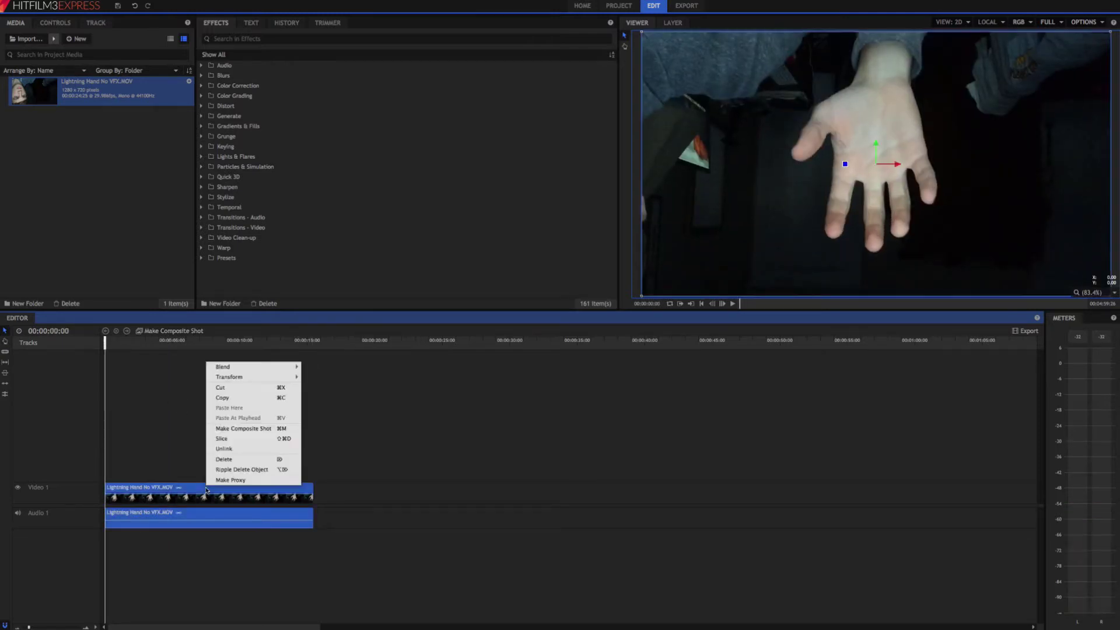
pyautogui.click(244, 431)
pyautogui.write('Comp')
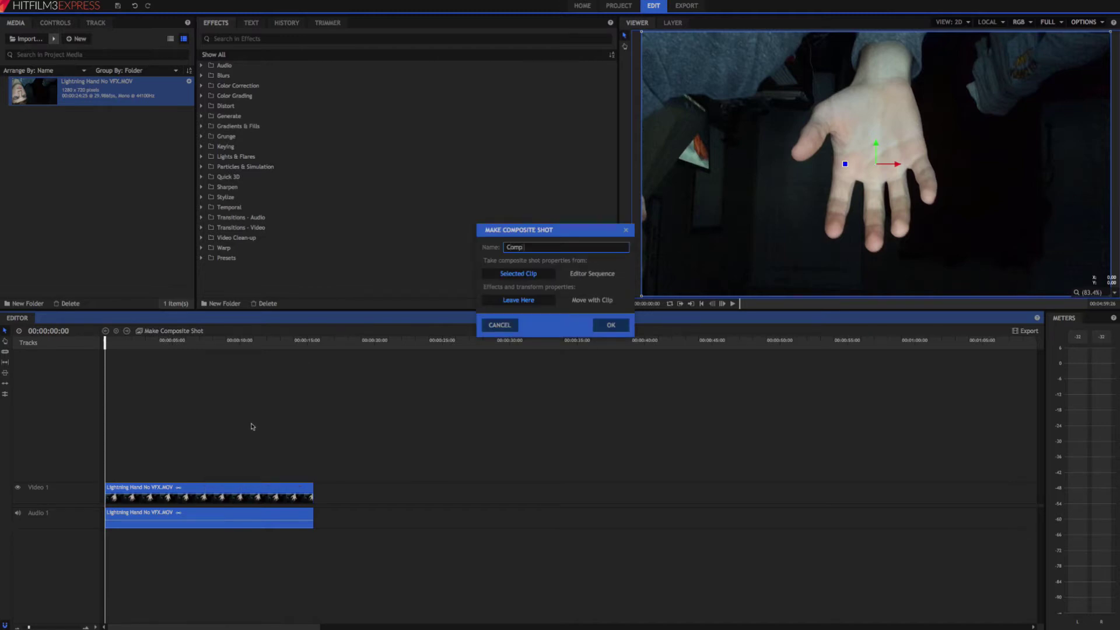
pyautogui.write(' Shot 1')
pyautogui.click(607, 325)
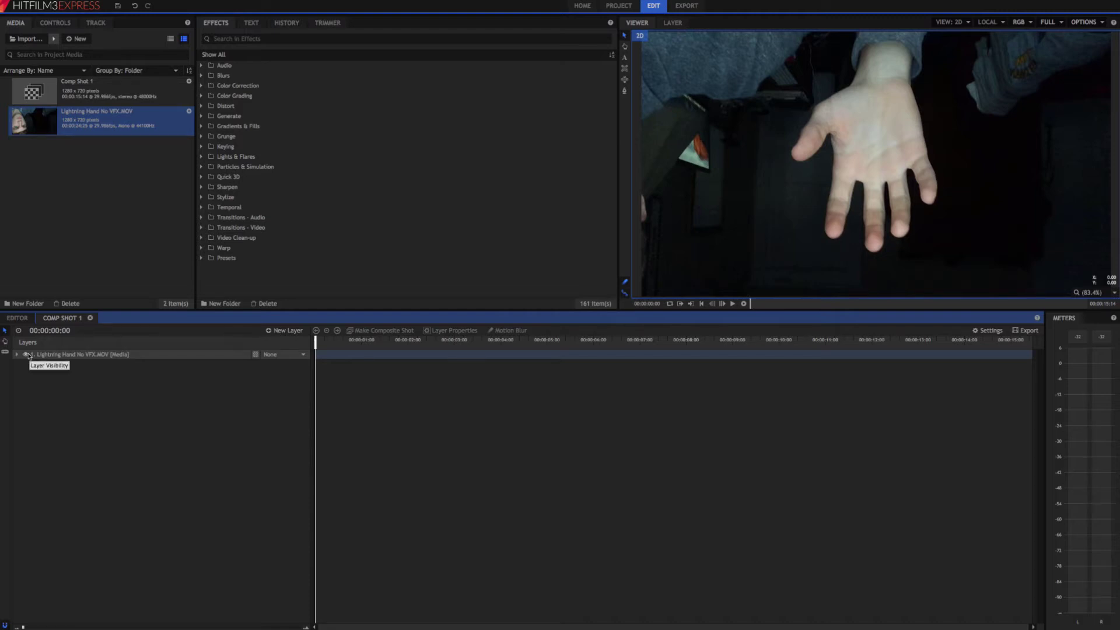
# - Set the hand layer's Transform Rotation to 180 so the hand is upright
pyautogui.click(16, 354)
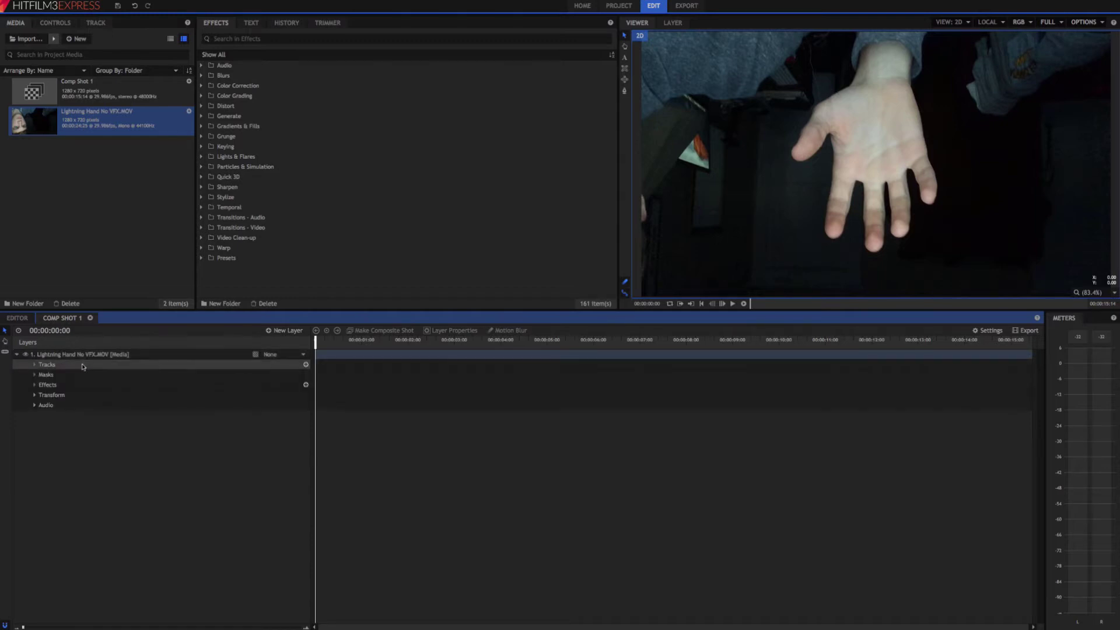
pyautogui.click(35, 396)
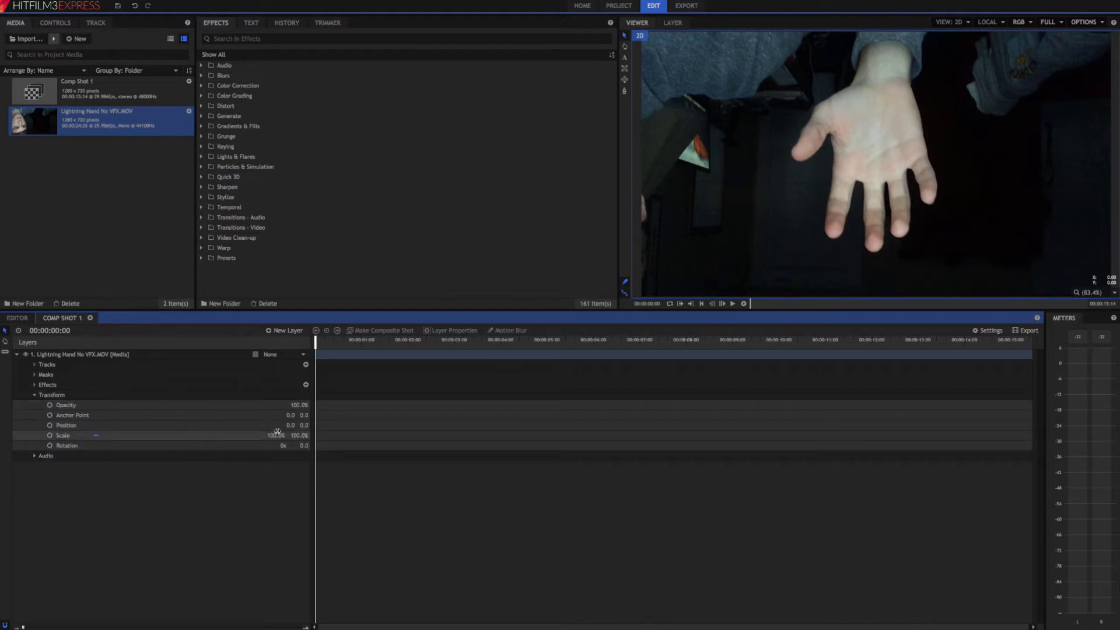
pyautogui.click(303, 446)
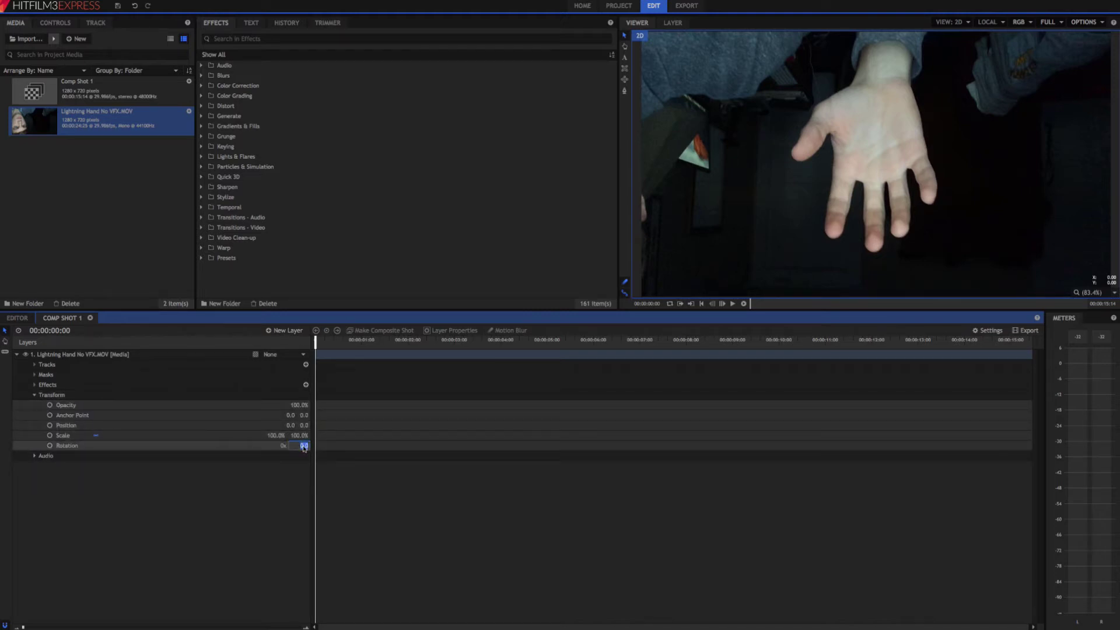
pyautogui.press('BackSpace')
pyautogui.write('180')
pyautogui.press('Return')
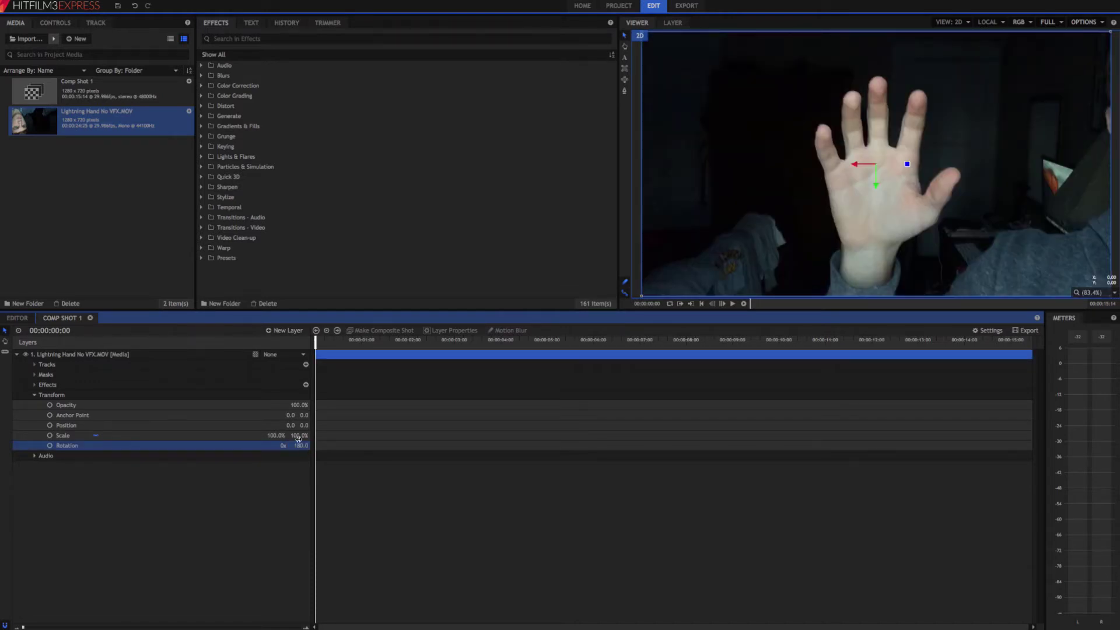
pyautogui.click(35, 395)
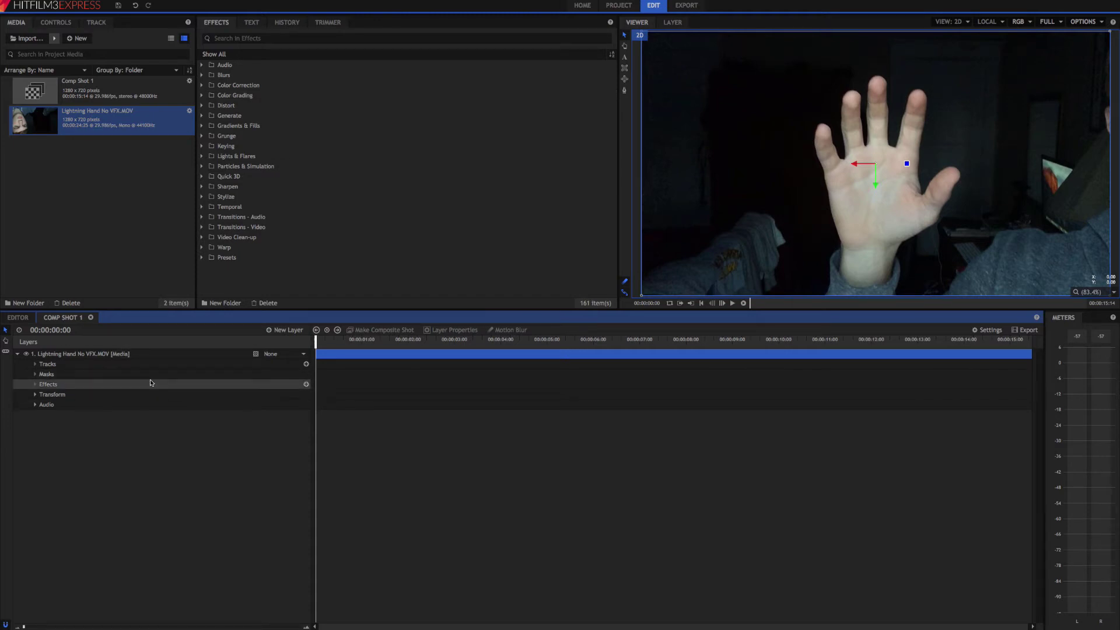
# - Add a tracker on the hand layer and track the pinky fingertip forward
pyautogui.click(305, 364)
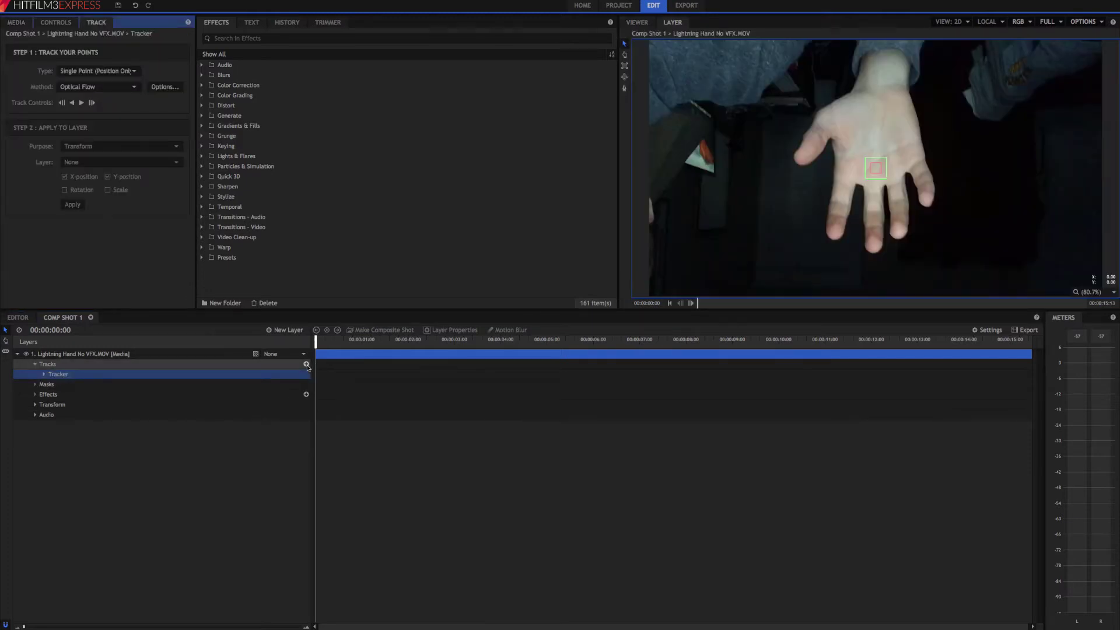
pyautogui.doubleClick(63, 374)
pyautogui.scroll(1, 882, 193)
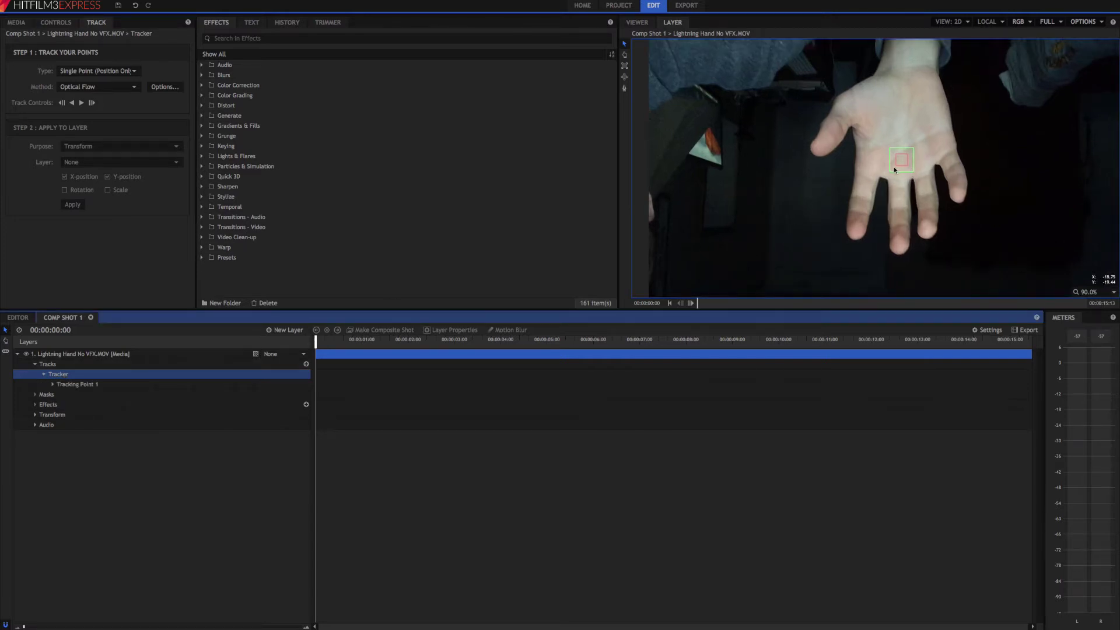
pyautogui.scroll(10, 896, 169)
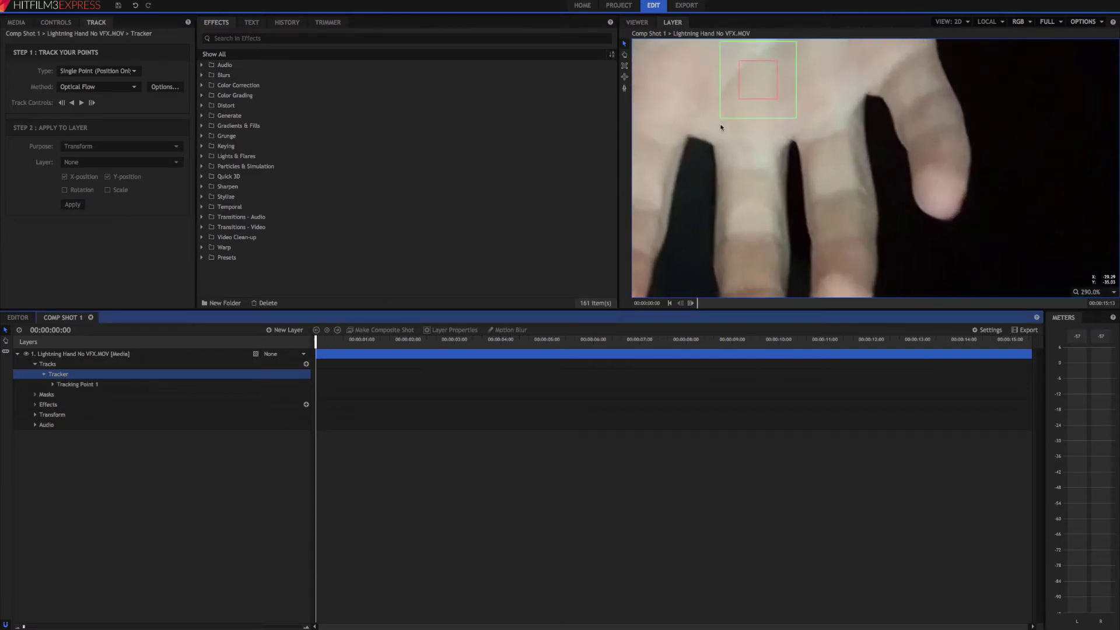
pyautogui.moveTo(764, 83); pyautogui.dragTo(947, 180)
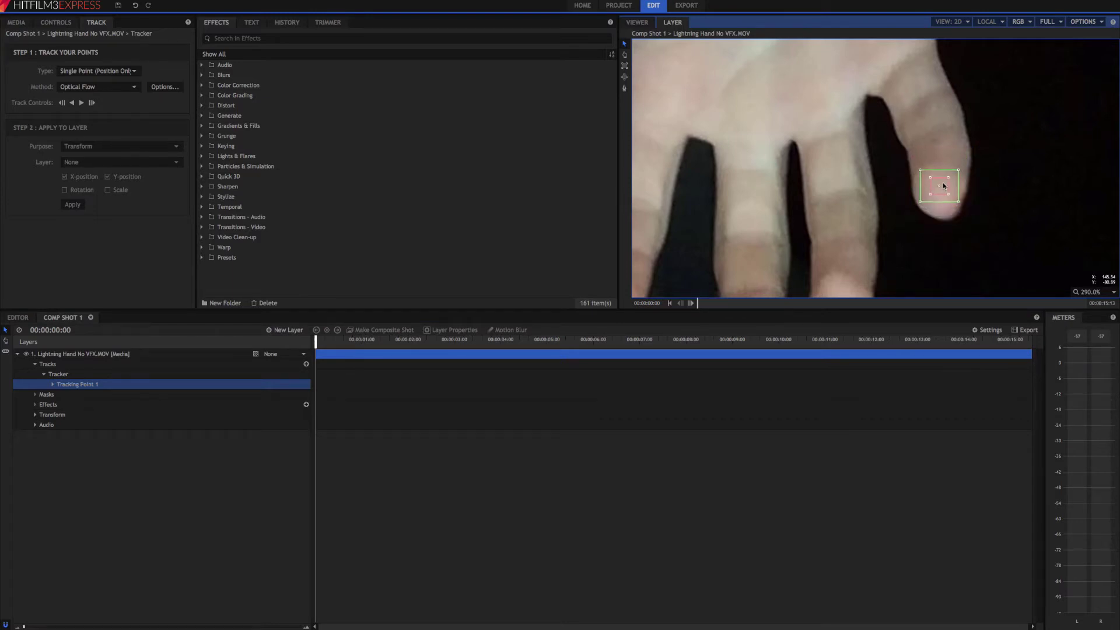
pyautogui.moveTo(962, 172); pyautogui.dragTo(958, 173)
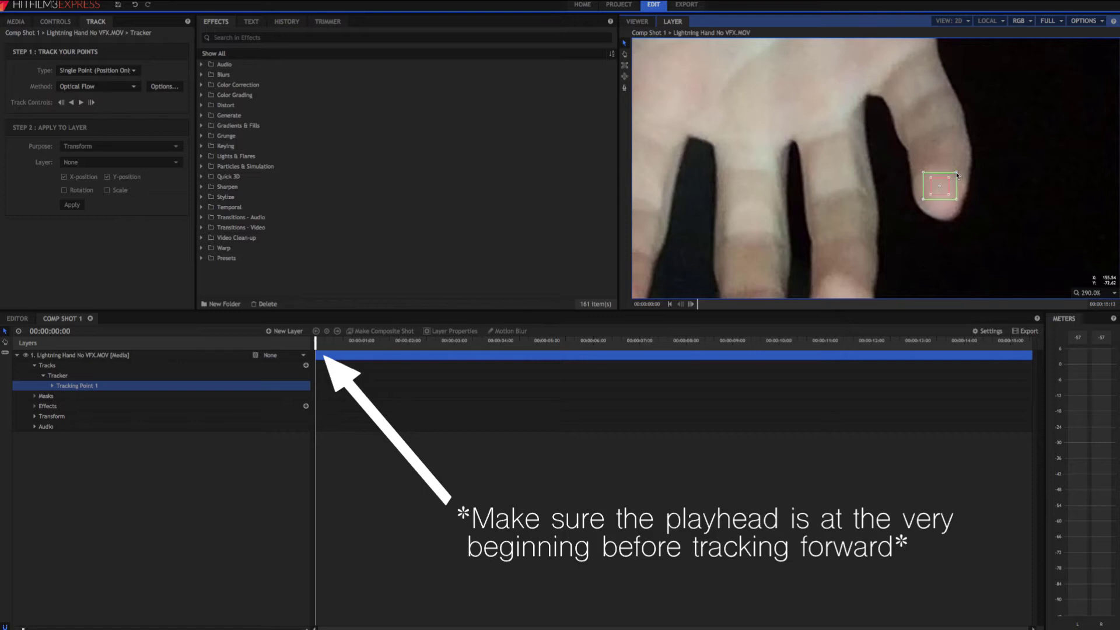
pyautogui.click(82, 103)
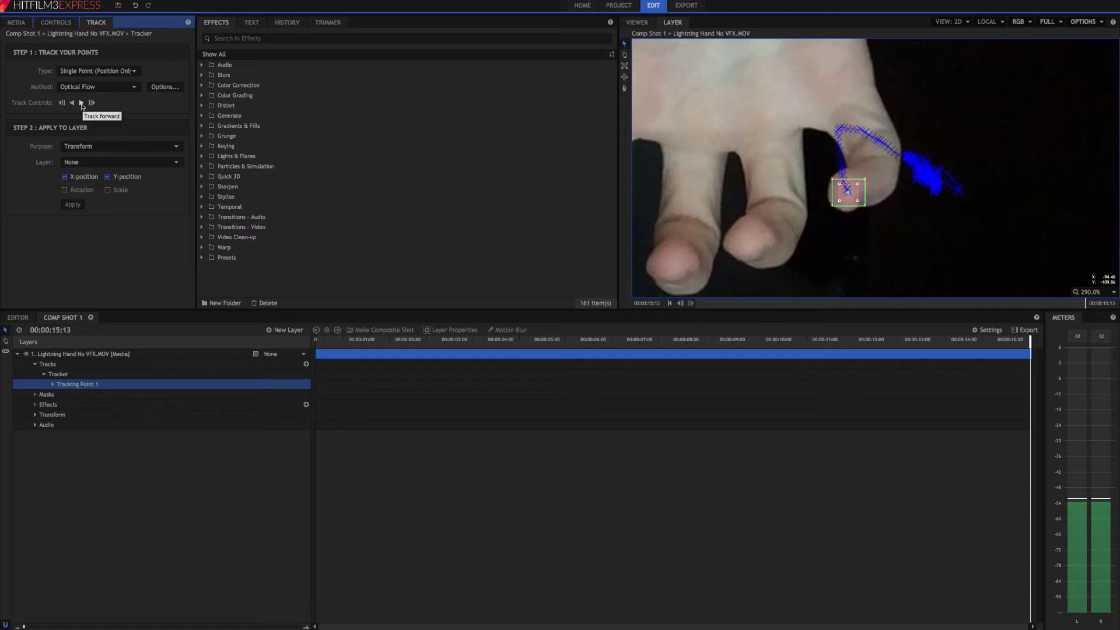
# - Rename the tracker to Pinky Track
pyautogui.click(89, 375)
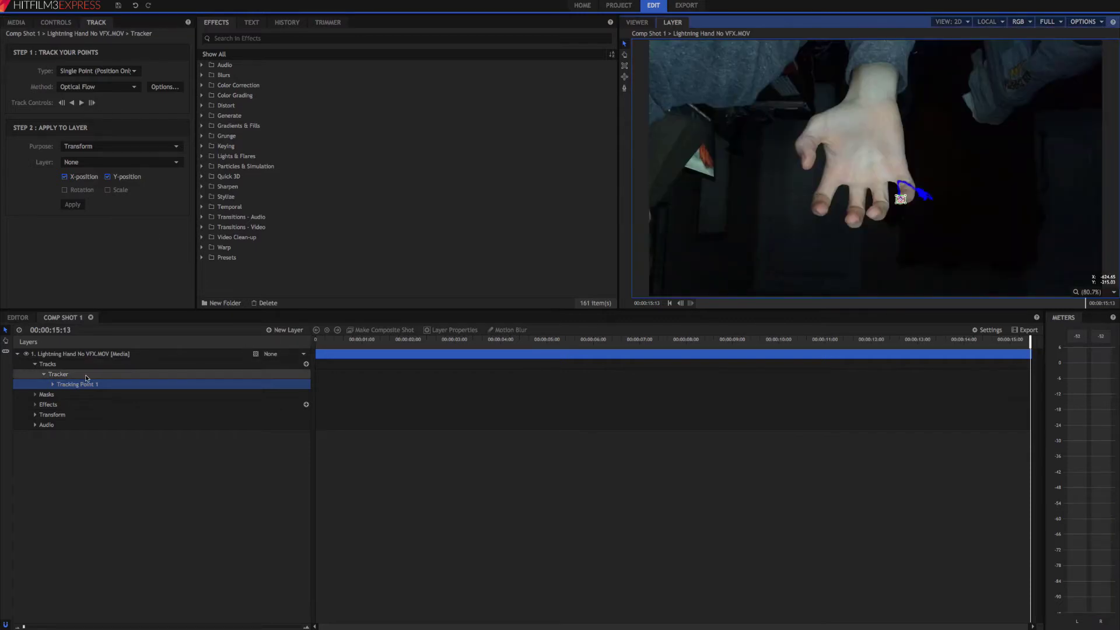
pyautogui.doubleClick(90, 377)
pyautogui.write('Pinky')
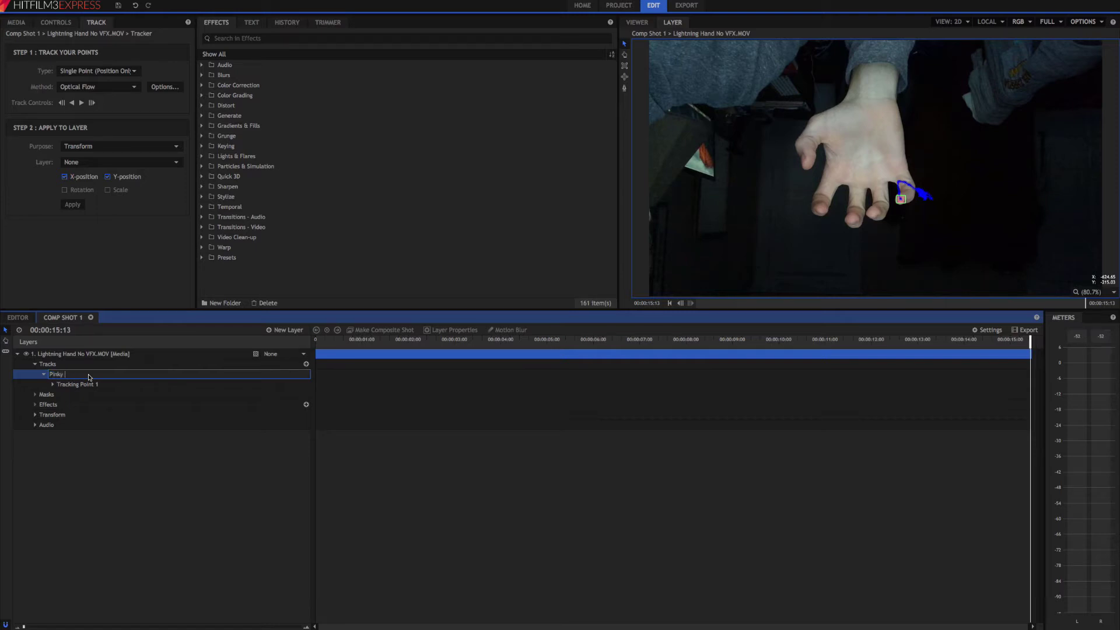
pyautogui.write(' Track')
pyautogui.press('Return')
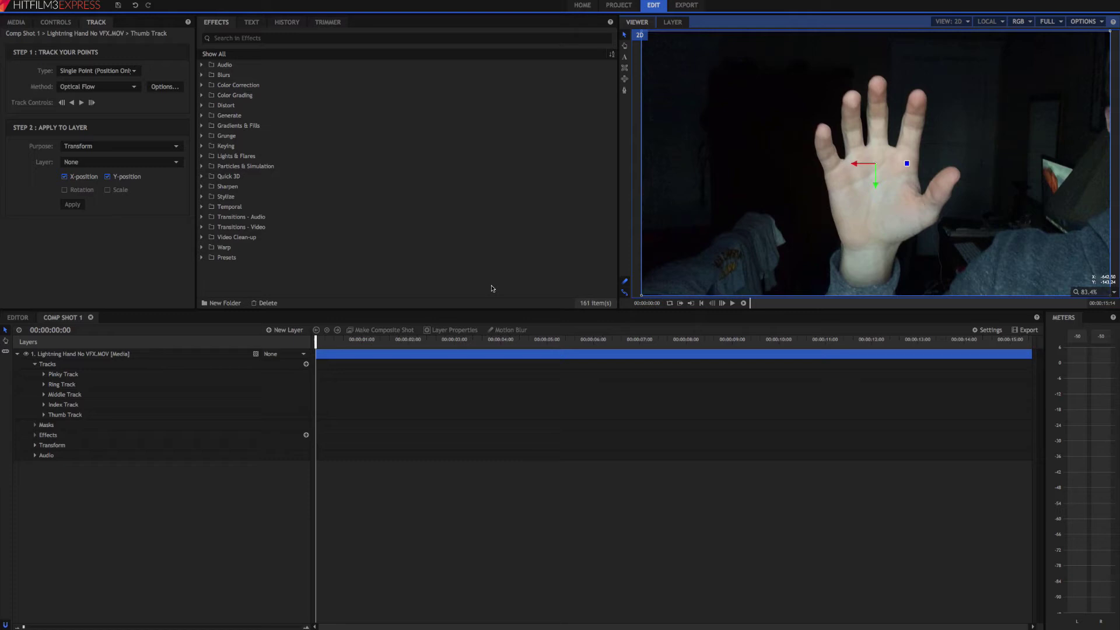
# - Add a point layer and duplicate it into five point layers
pyautogui.click(276, 330)
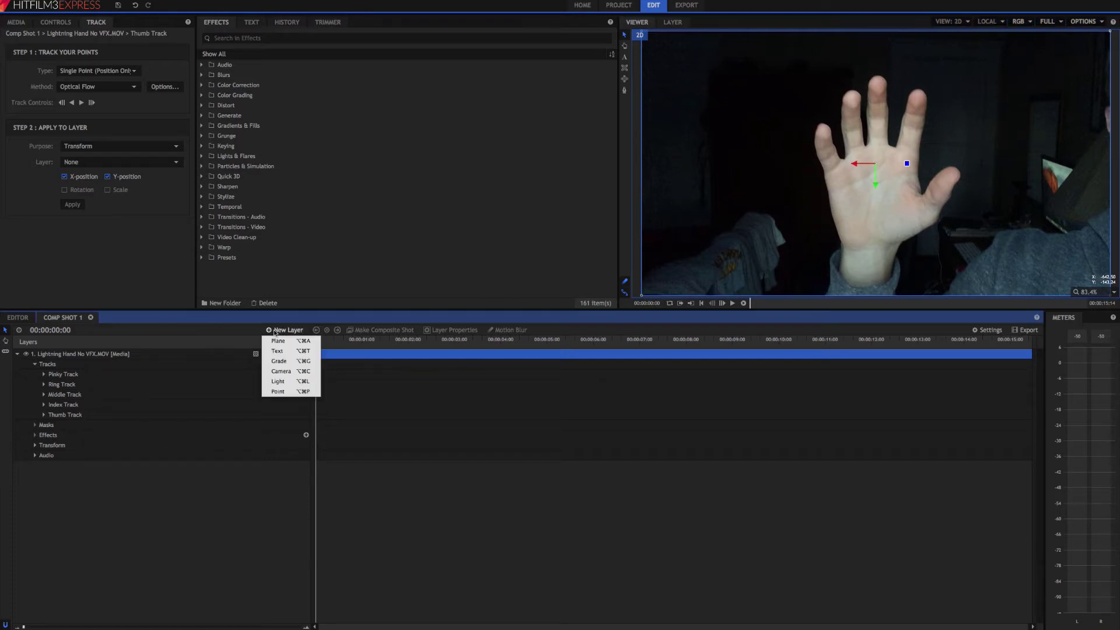
pyautogui.click(278, 392)
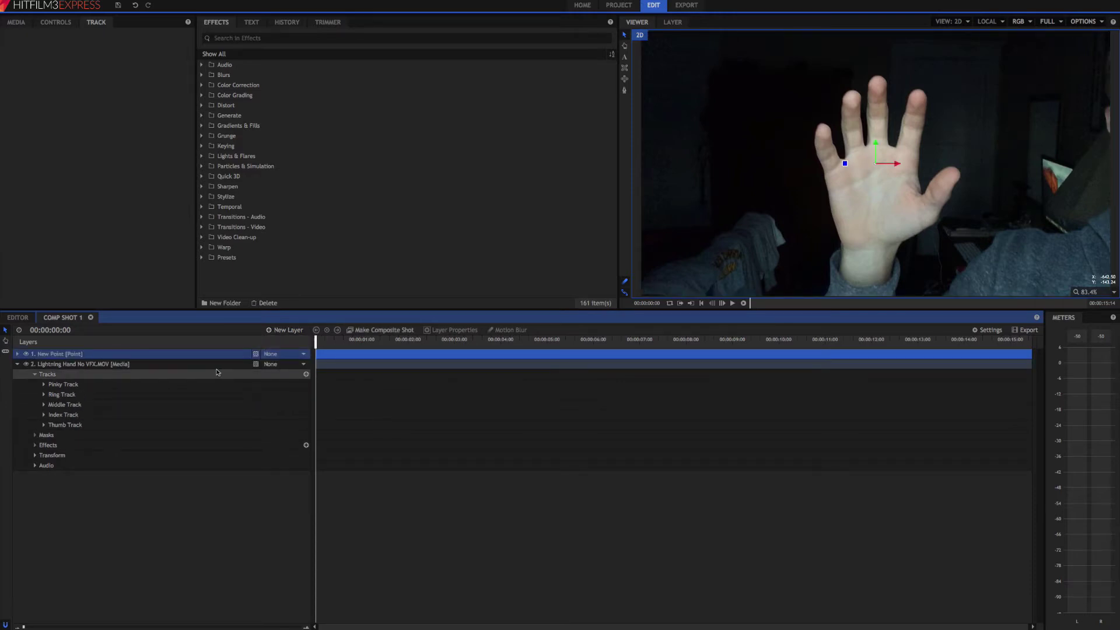
pyautogui.hotkey('ctrl', 'd')
pyautogui.hotkey('ctrl', 'd')
pyautogui.hotkey('ctrl', 'd')
pyautogui.hotkey('ctrl', 'd')
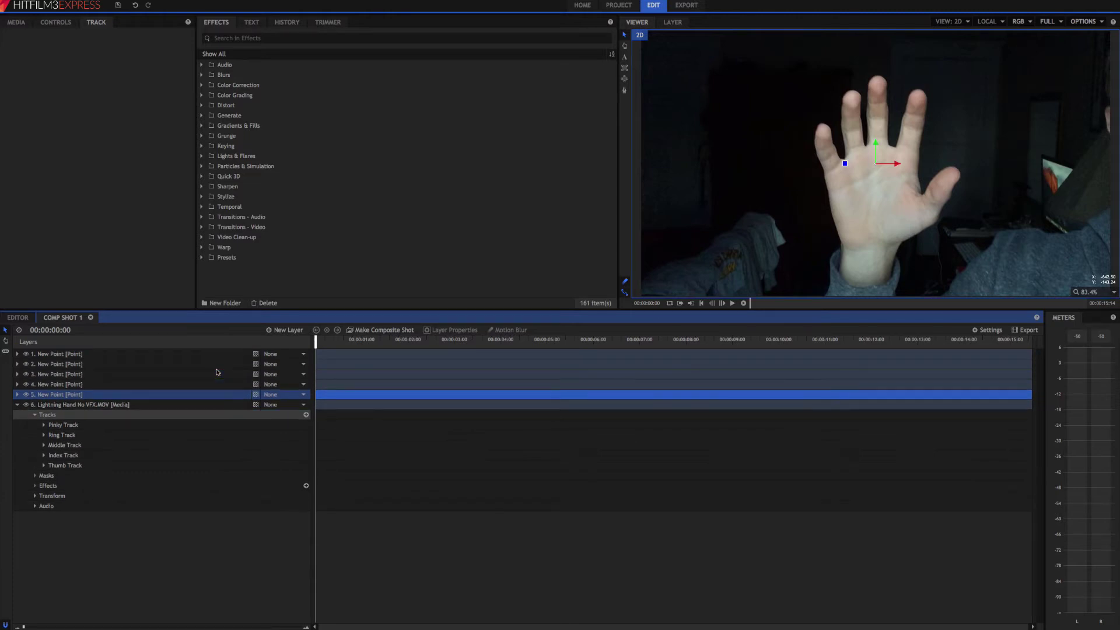
# - Rename the first two point layers Pinky and Ring
pyautogui.click(102, 357)
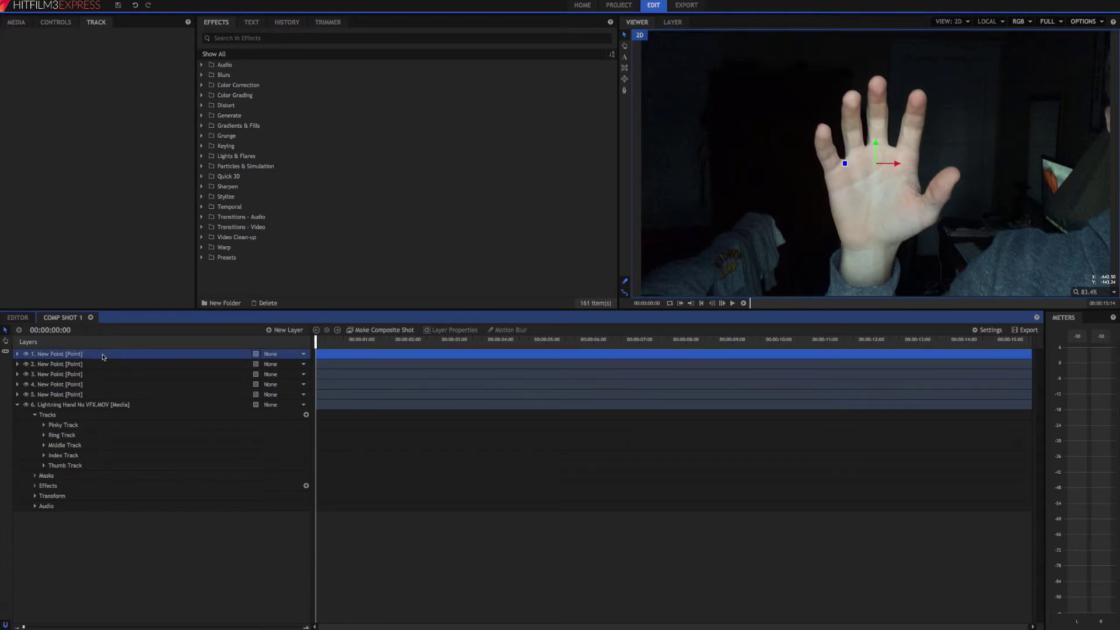
pyautogui.doubleClick(103, 357)
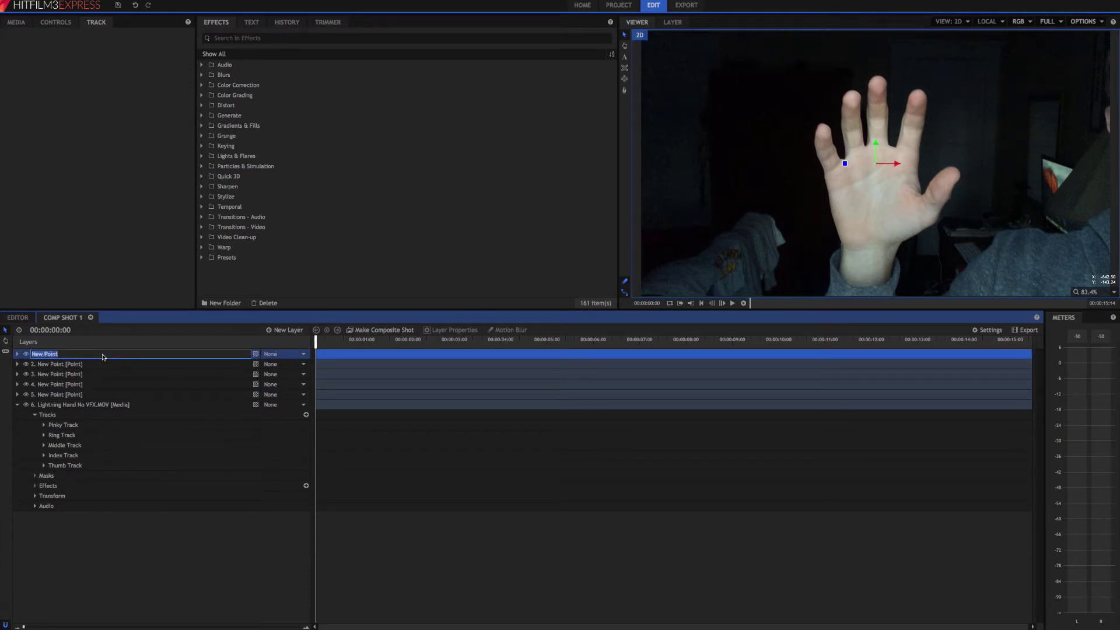
pyautogui.press('BackSpace')
pyautogui.press('Return')
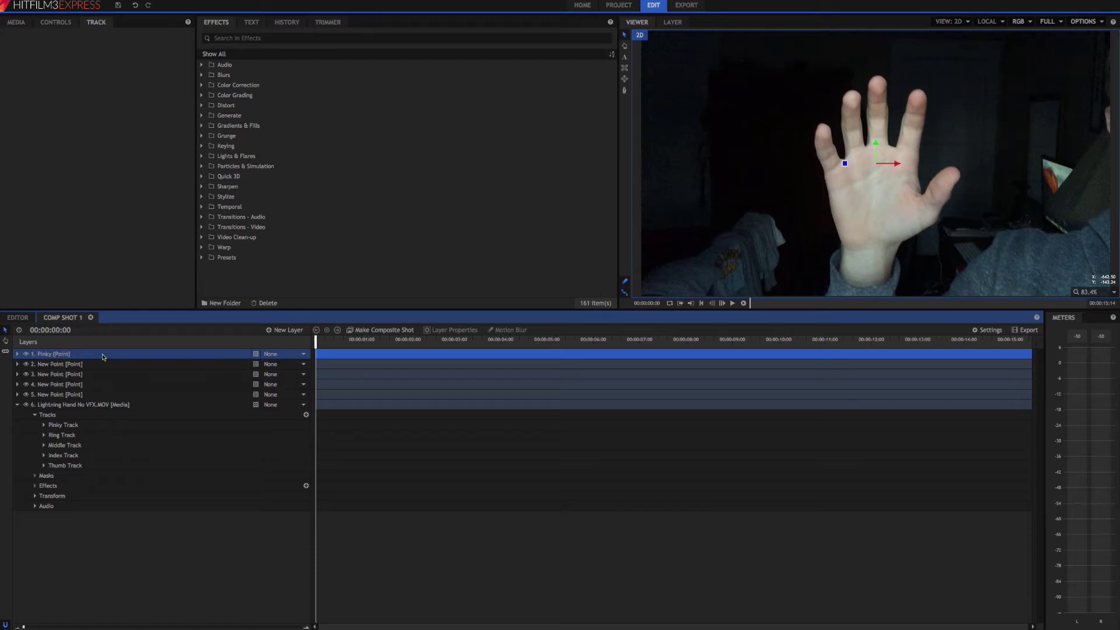
pyautogui.click(103, 363)
pyautogui.doubleClick(104, 364)
pyautogui.write('Ring')
pyautogui.press('Return')
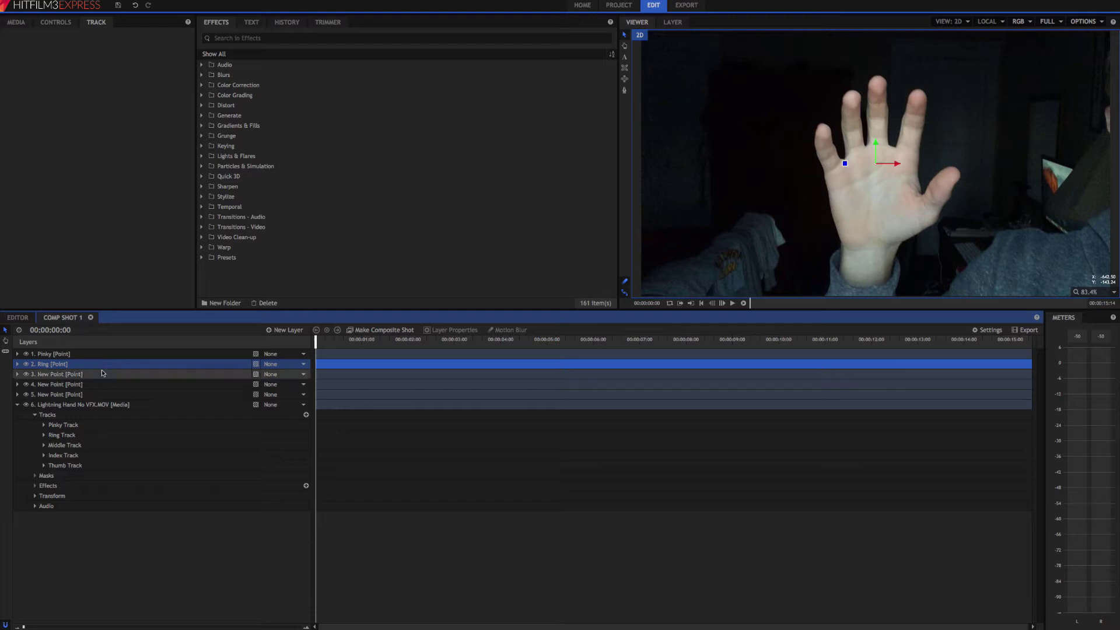
# - Rename the remaining point layers Middle, Index and Thumb
pyautogui.click(104, 376)
pyautogui.doubleClick(104, 377)
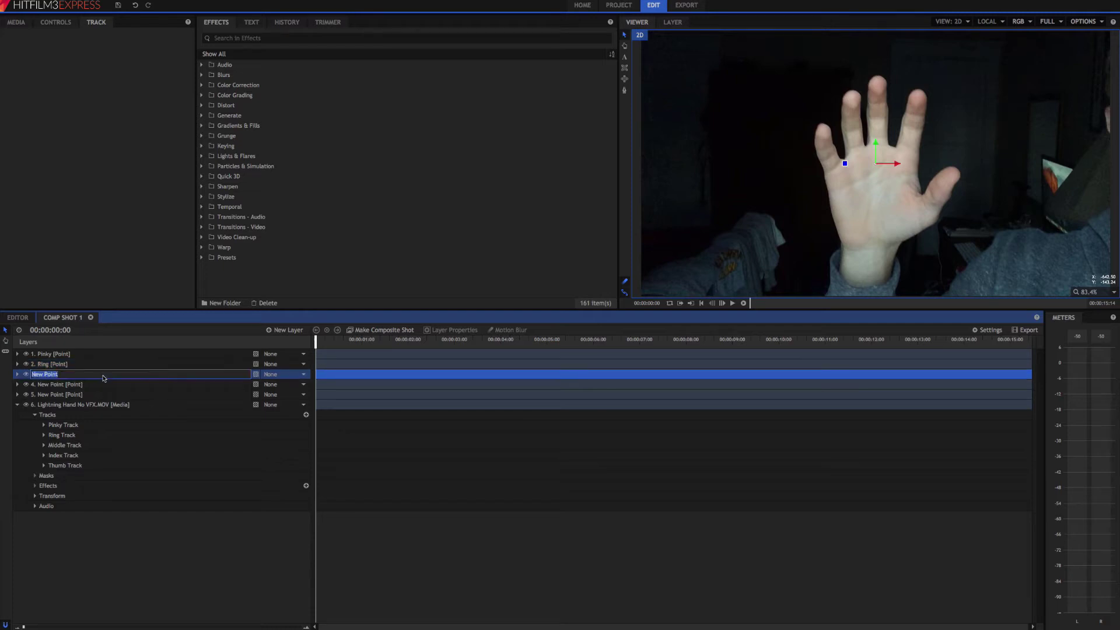
pyautogui.write('Middle')
pyautogui.press('Return')
pyautogui.click(108, 385)
pyautogui.doubleClick(111, 387)
pyautogui.write('Index')
pyautogui.press('Return')
pyautogui.click(111, 395)
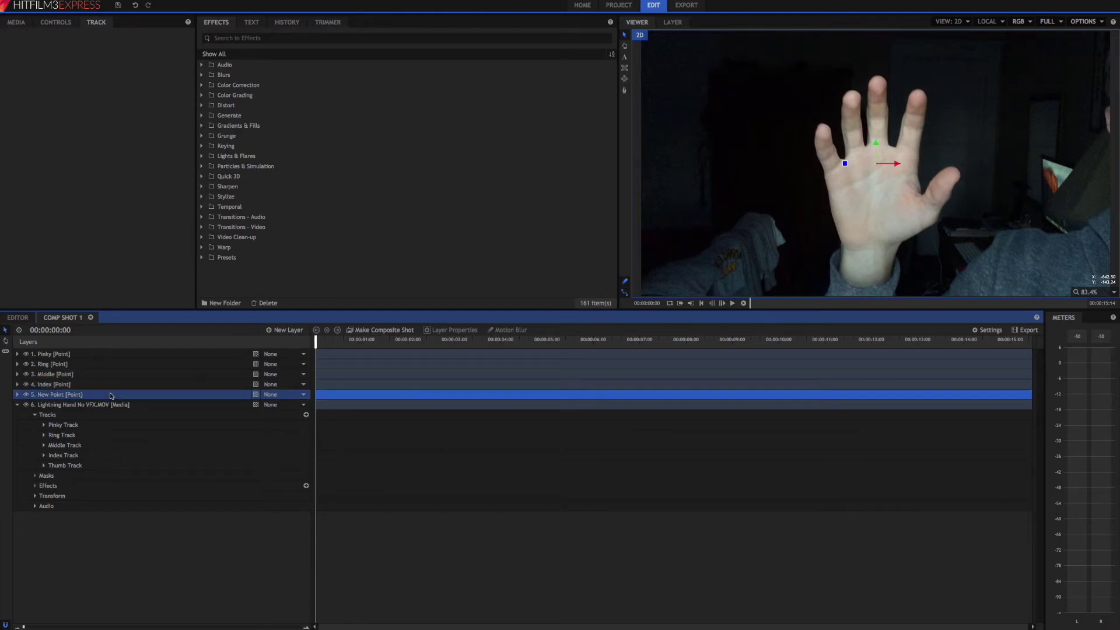
pyautogui.doubleClick(111, 395)
pyautogui.write('Thumb')
pyautogui.press('Return')
# - Target Pinky, Ring and Middle Tracks at their matching point layers
pyautogui.click(97, 427)
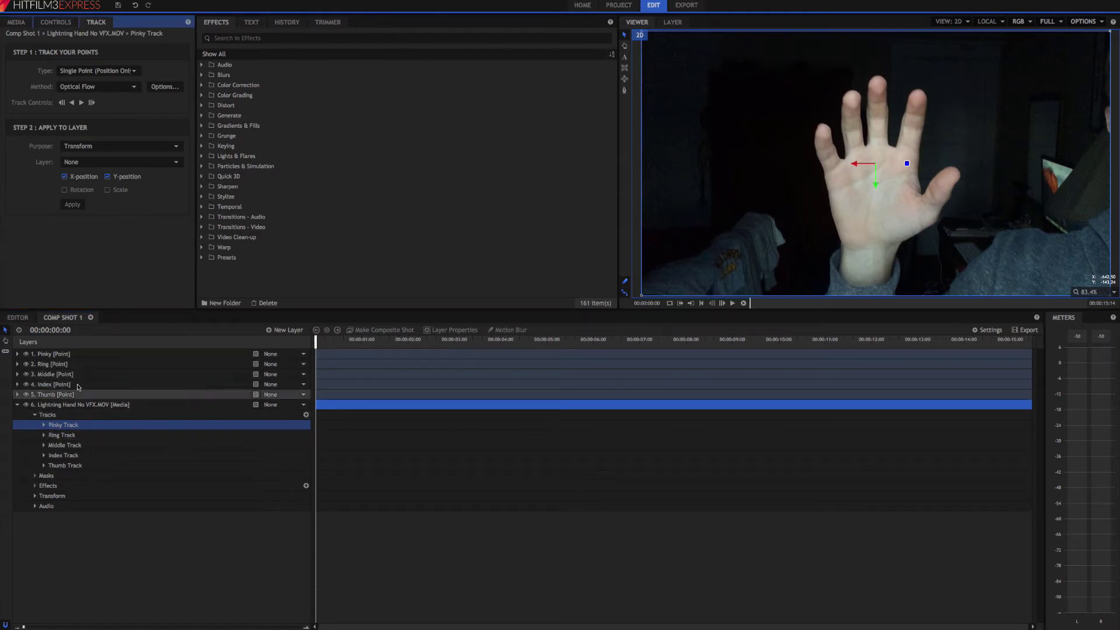
pyautogui.click(90, 168)
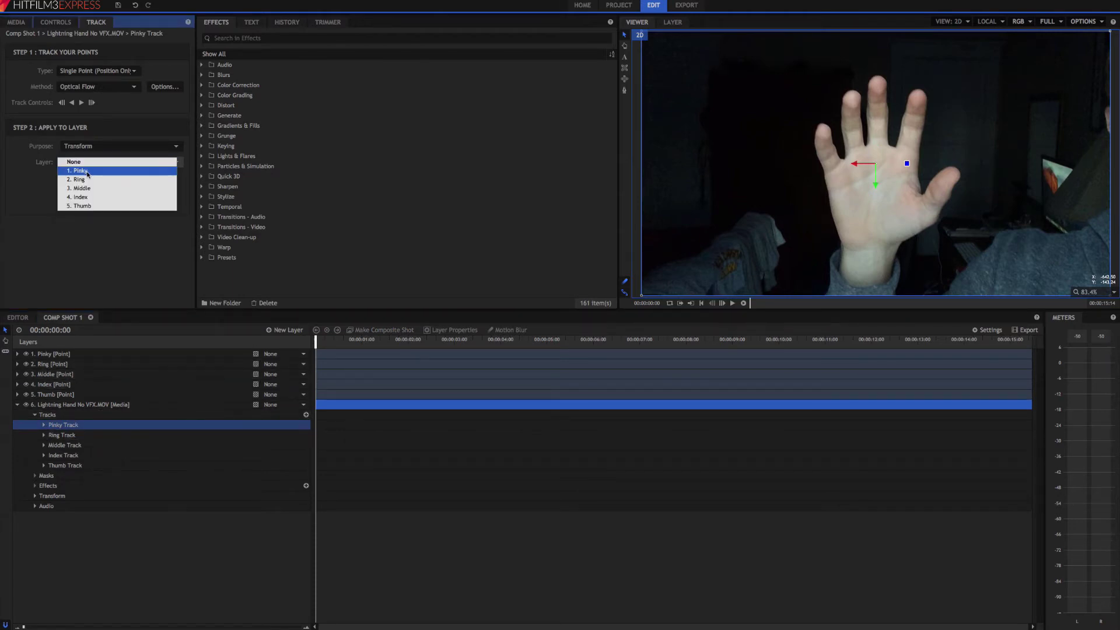
pyautogui.click(87, 172)
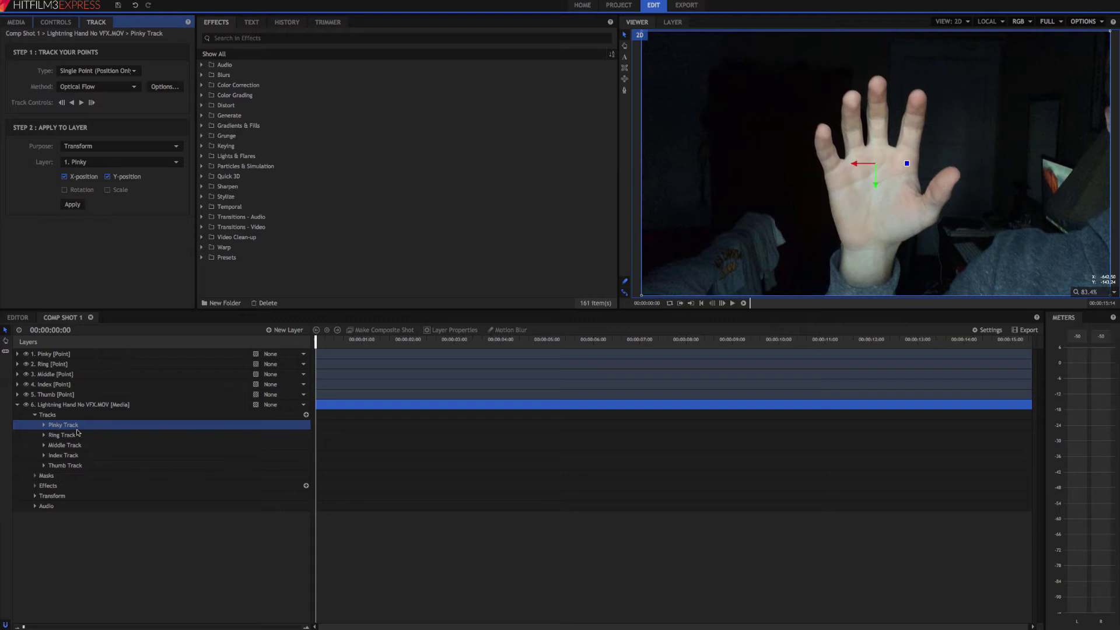
pyautogui.click(77, 435)
pyautogui.click(84, 167)
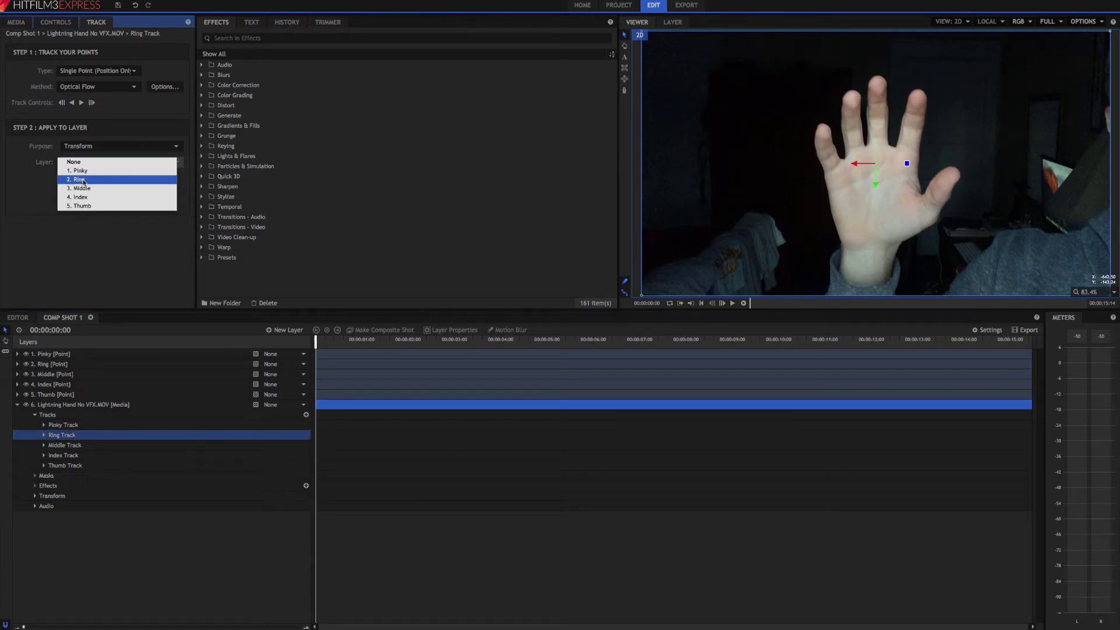
pyautogui.click(85, 181)
pyautogui.click(90, 446)
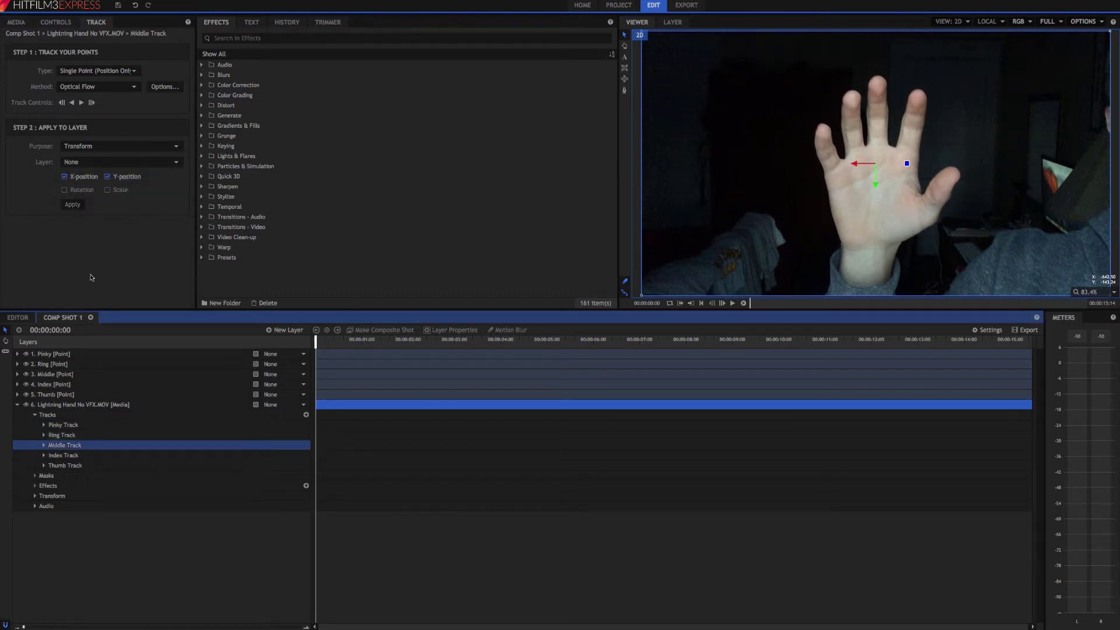
pyautogui.click(87, 165)
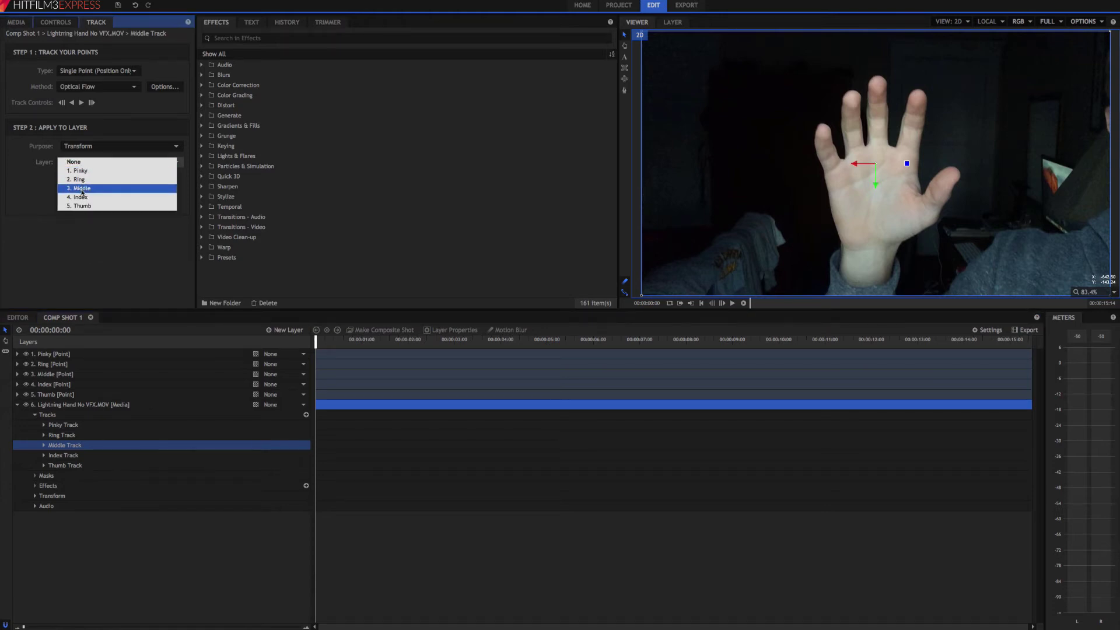
pyautogui.click(82, 189)
# - Target Index and Thumb Tracks at the Index and Thumb point layers
pyautogui.click(87, 455)
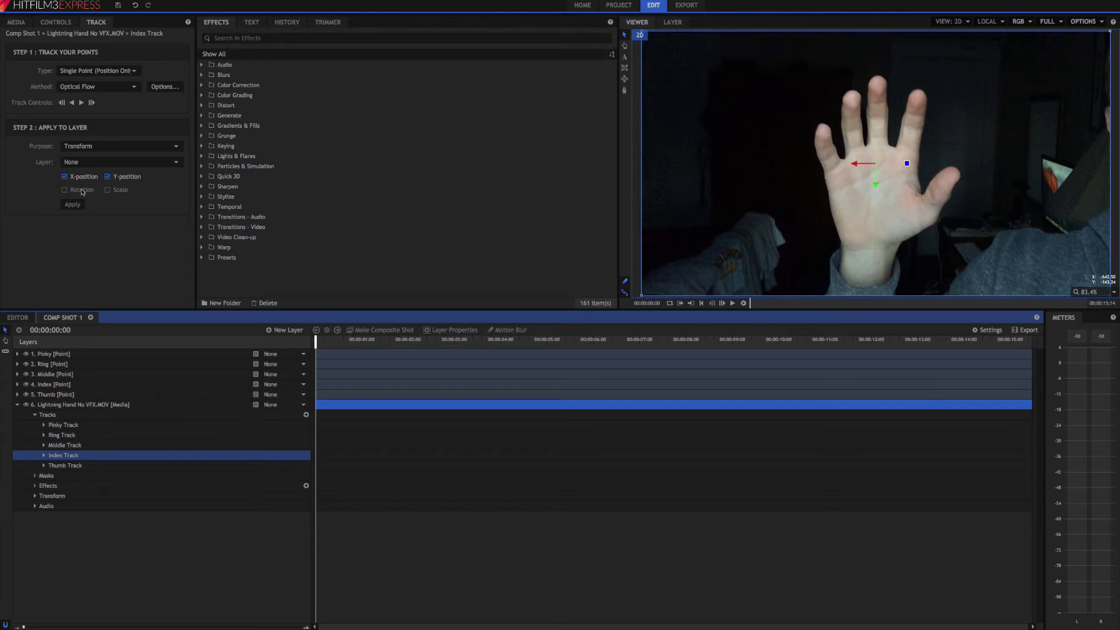
pyautogui.click(87, 162)
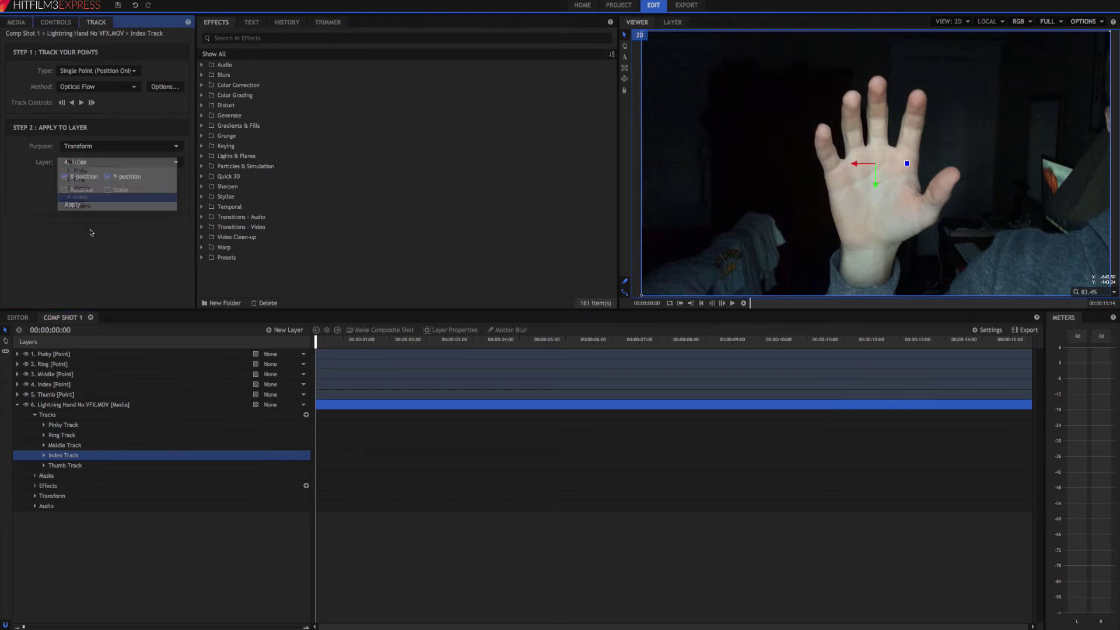
pyautogui.click(65, 465)
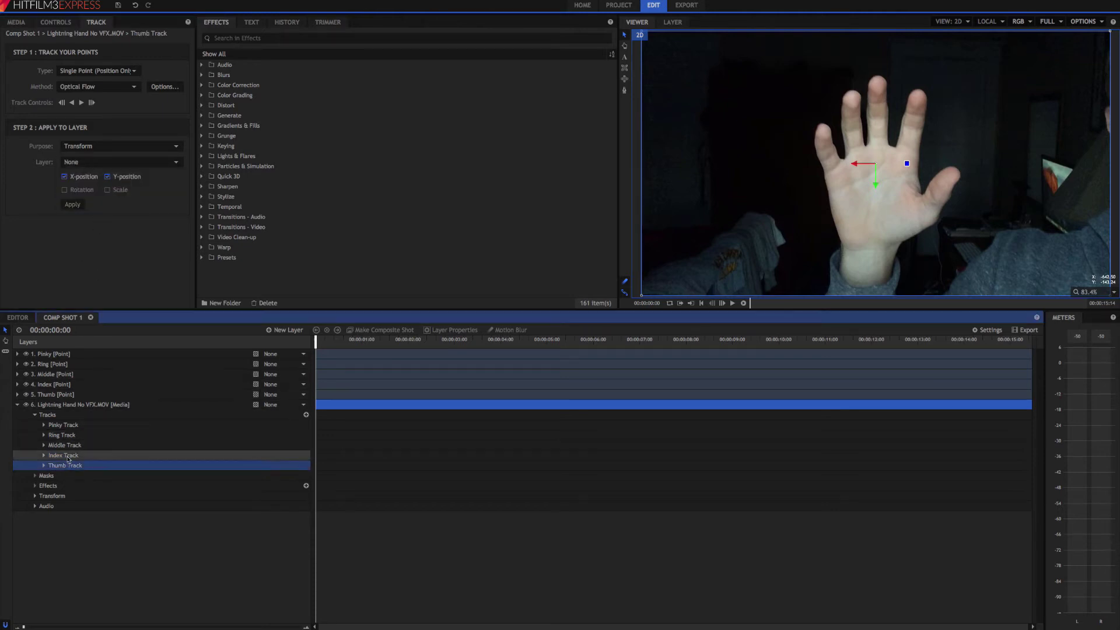
pyautogui.click(89, 163)
pyautogui.click(91, 211)
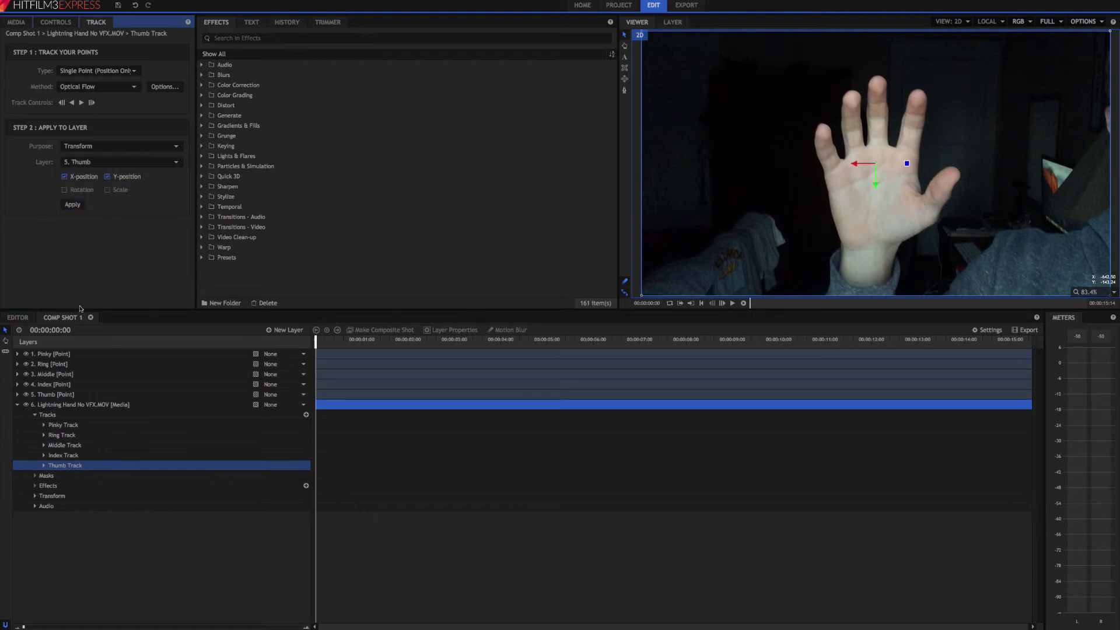
# - Apply each of the five finger tracks to its matching point layer
pyautogui.click(70, 425)
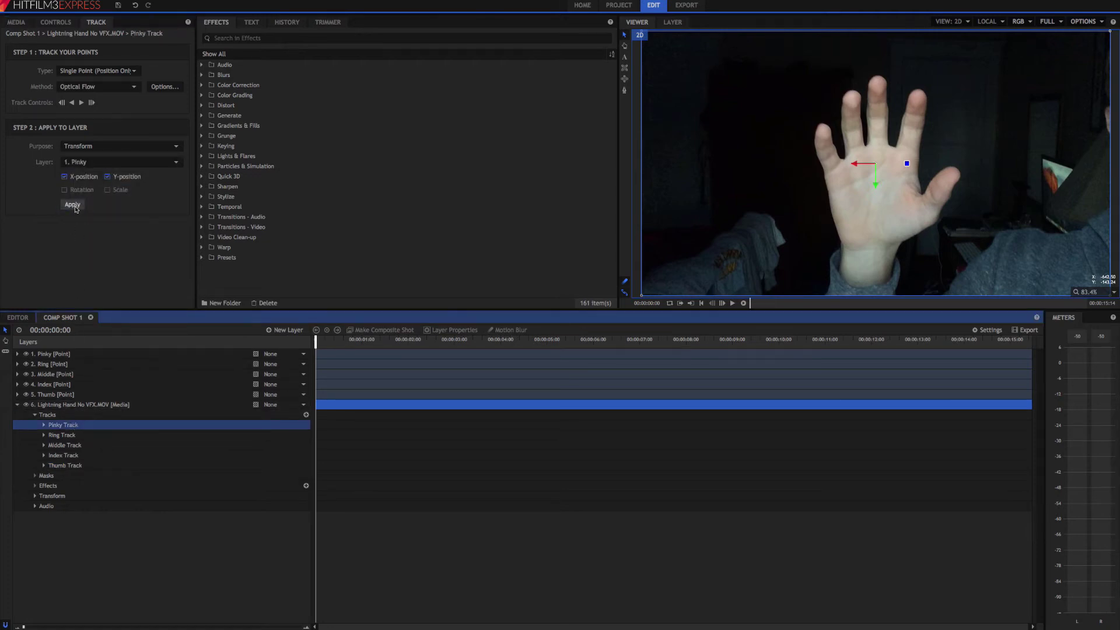
pyautogui.click(72, 204)
pyautogui.click(81, 435)
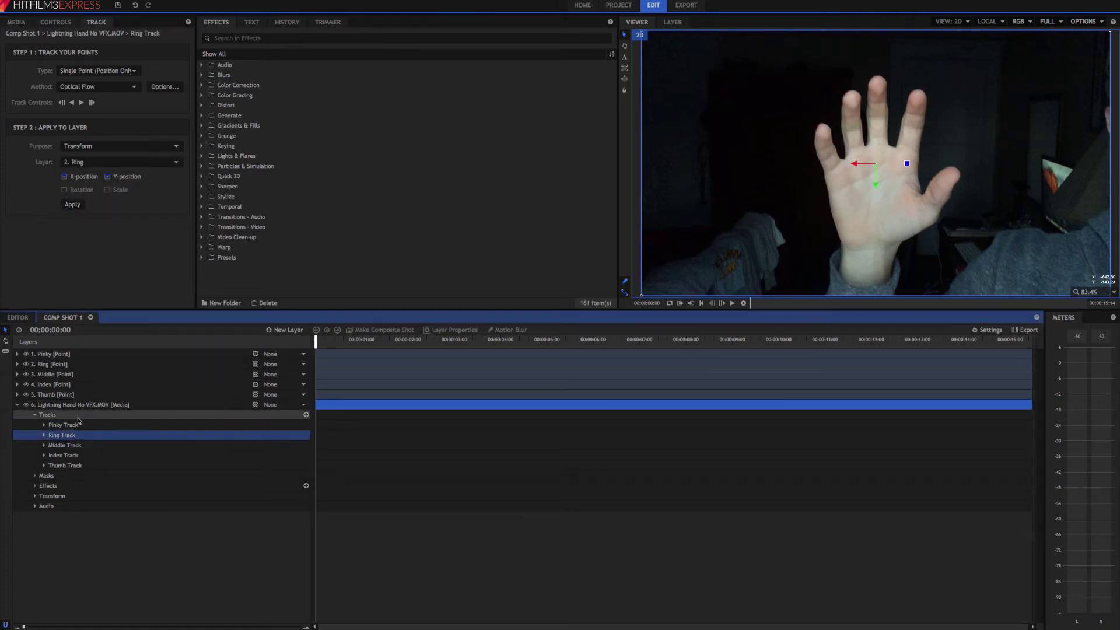
pyautogui.click(73, 207)
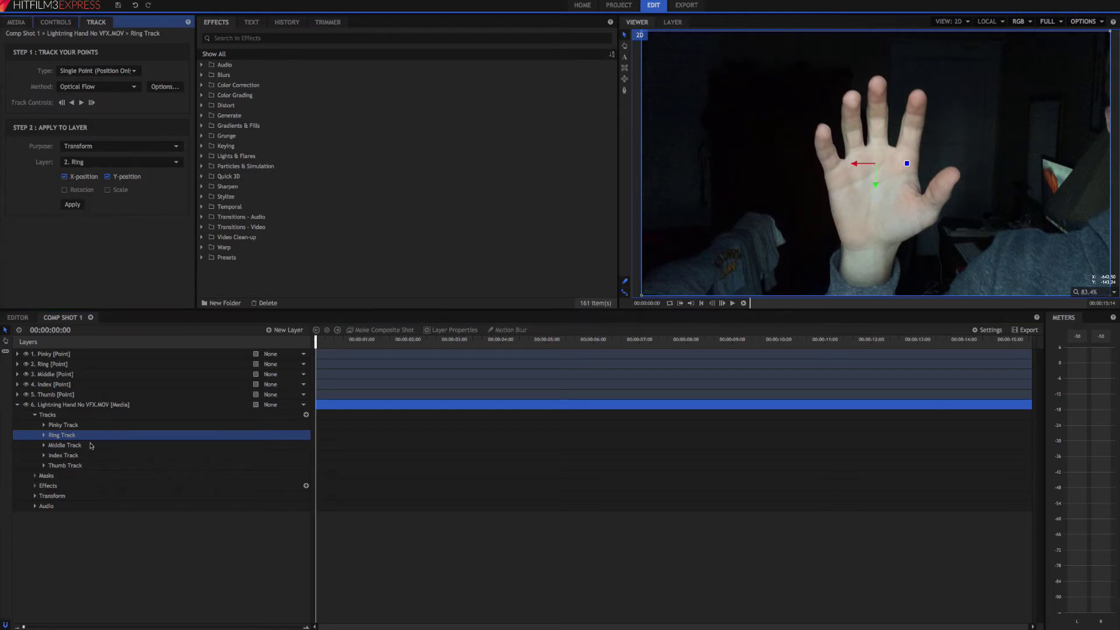
pyautogui.click(82, 445)
pyautogui.click(73, 205)
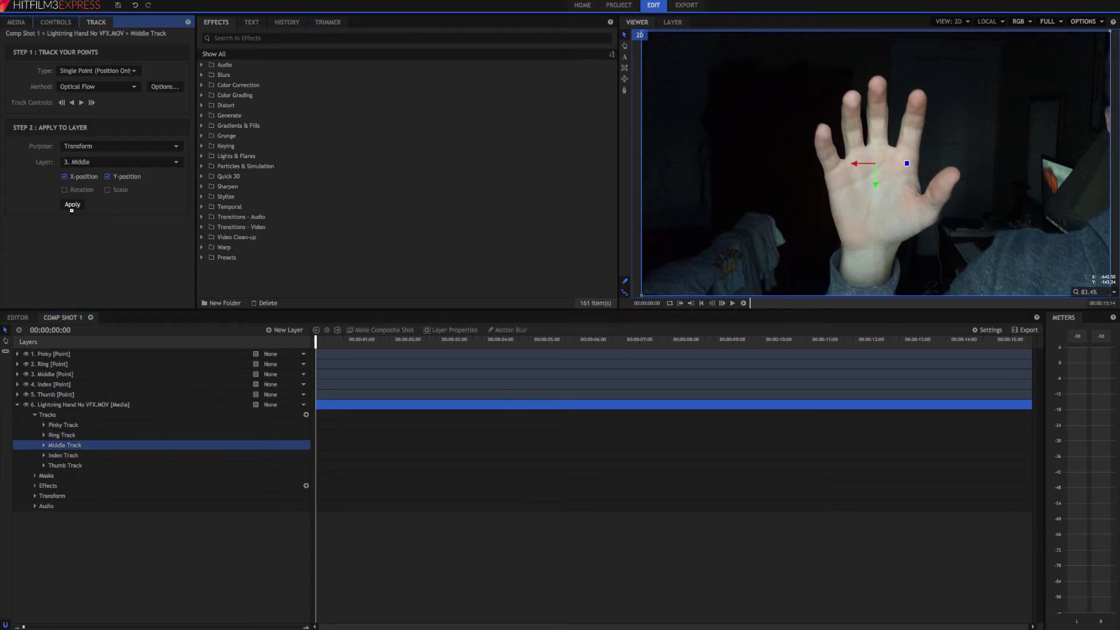
pyautogui.click(71, 454)
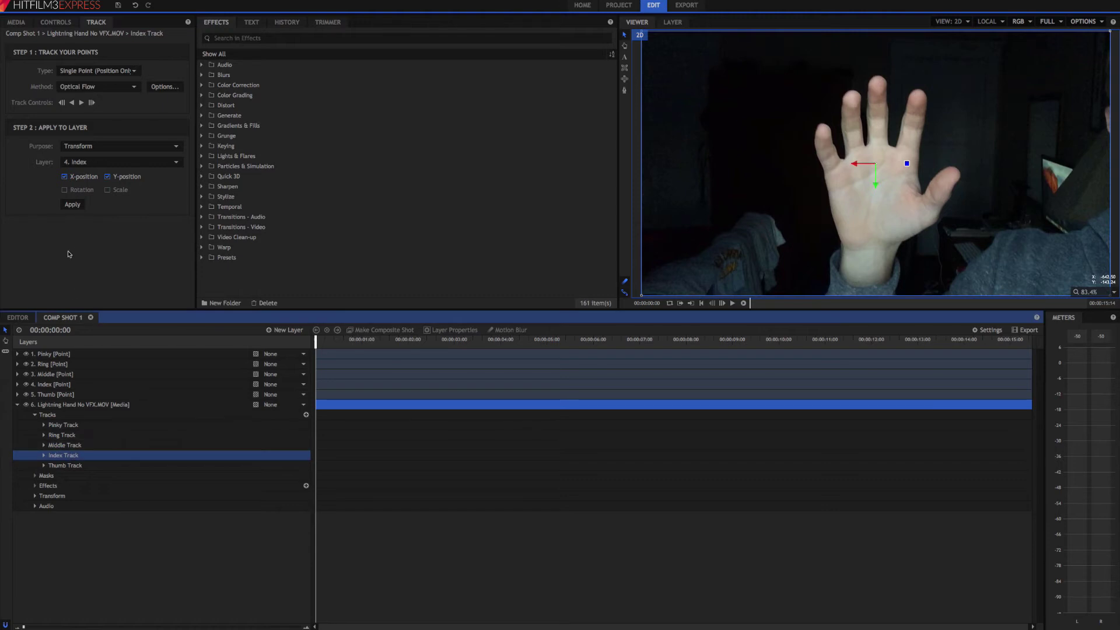
pyautogui.click(73, 204)
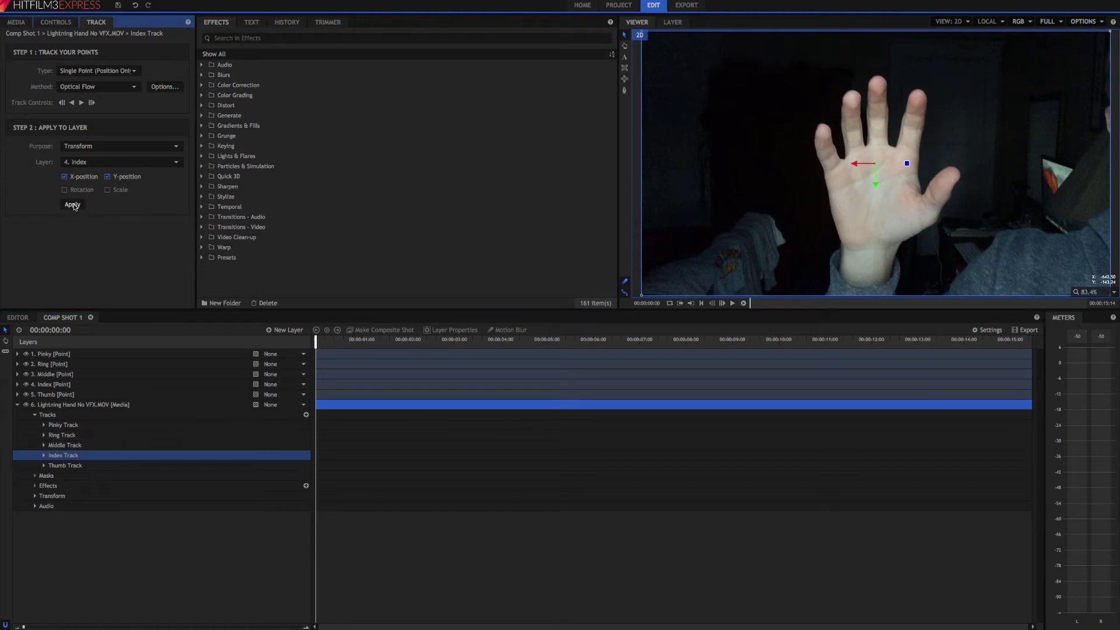
pyautogui.click(95, 465)
pyautogui.click(73, 205)
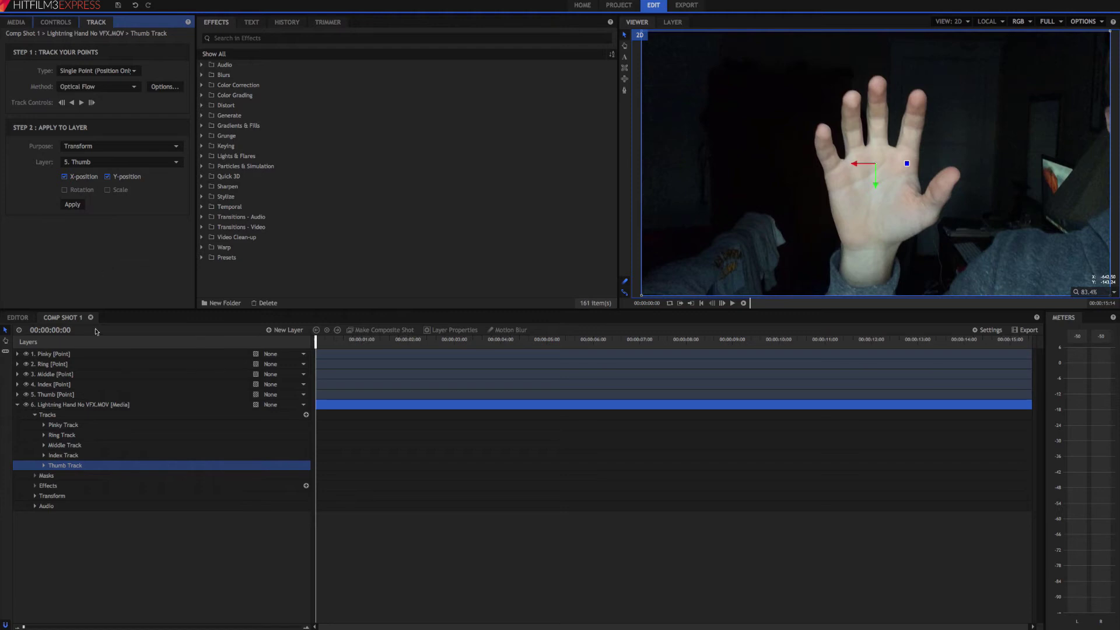
# - Inspect the Pinky, Ring, Index, Thumb and Middle points, then collapse the footage layer's tracks
pyautogui.click(75, 355)
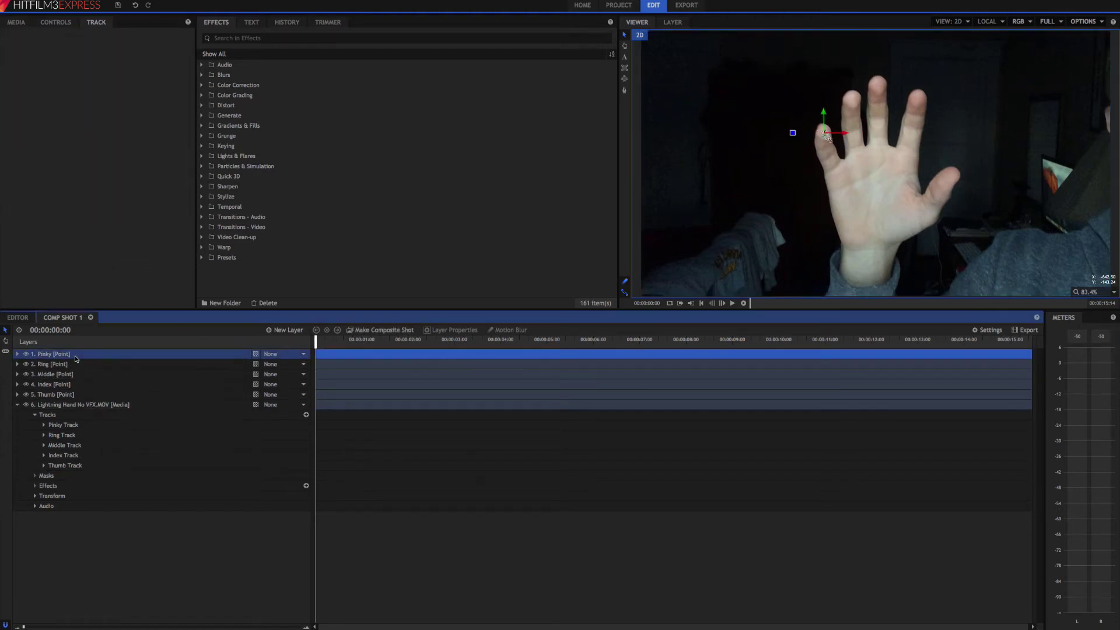
pyautogui.click(74, 364)
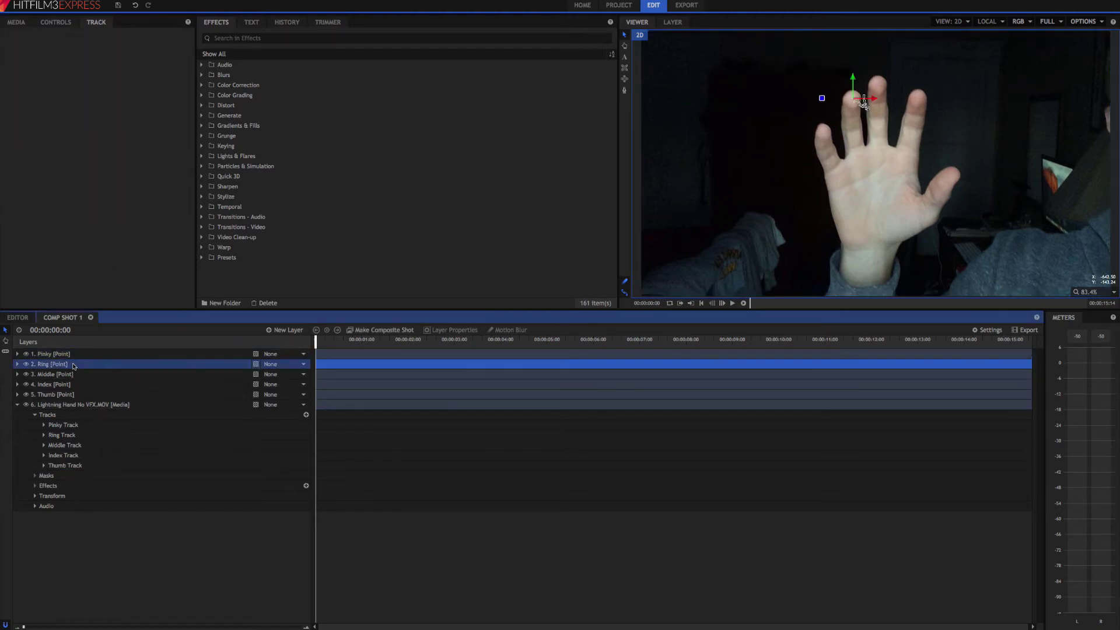
pyautogui.click(75, 387)
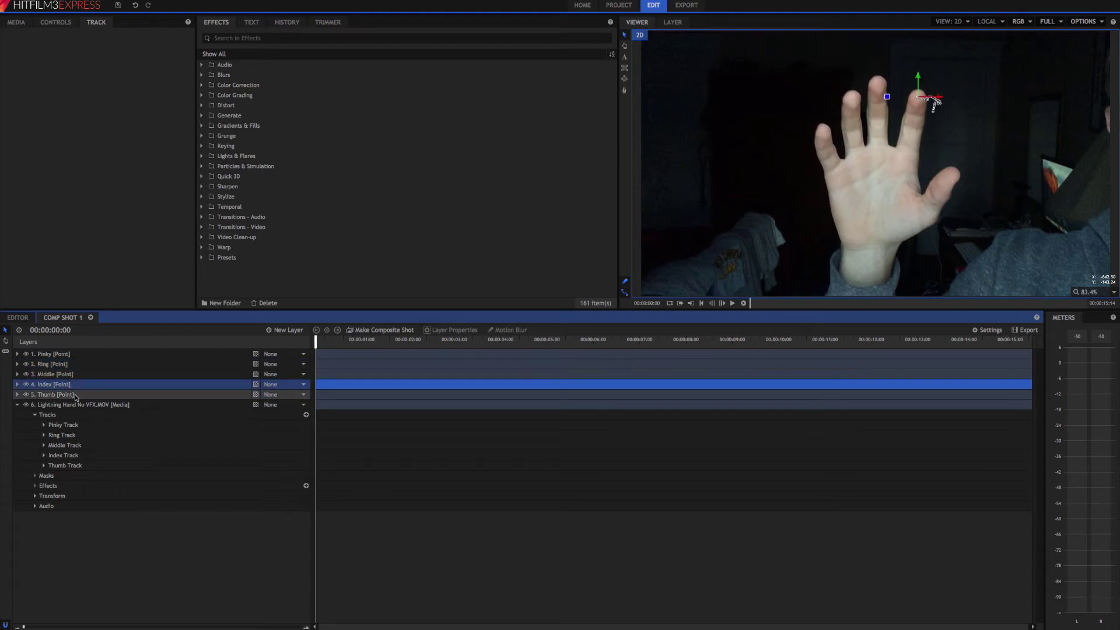
pyautogui.click(76, 396)
pyautogui.click(76, 386)
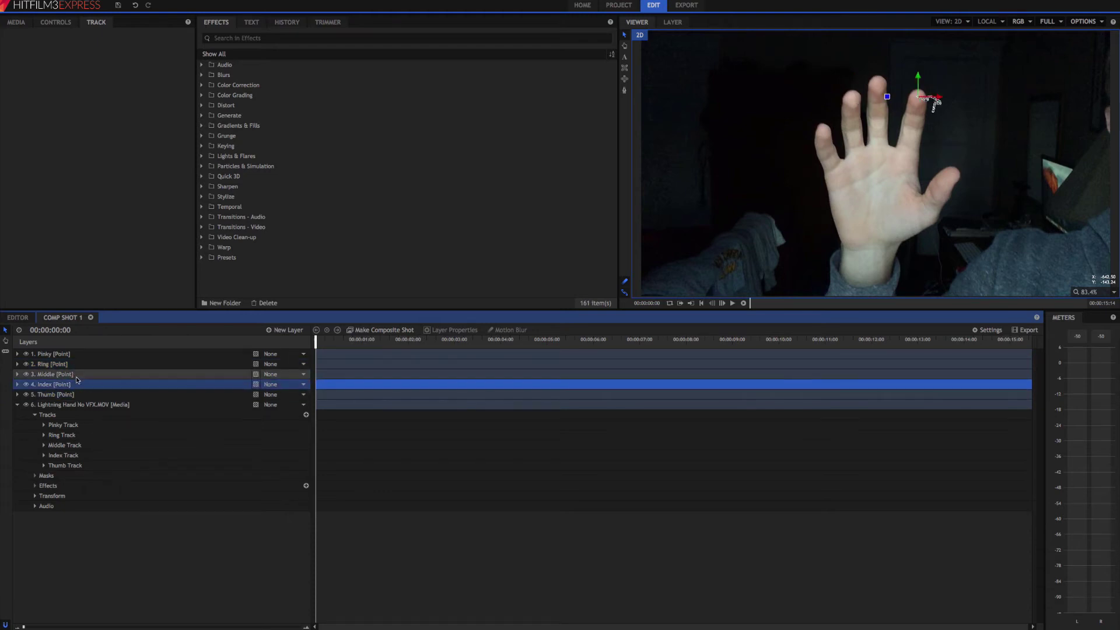
pyautogui.click(76, 373)
pyautogui.click(76, 354)
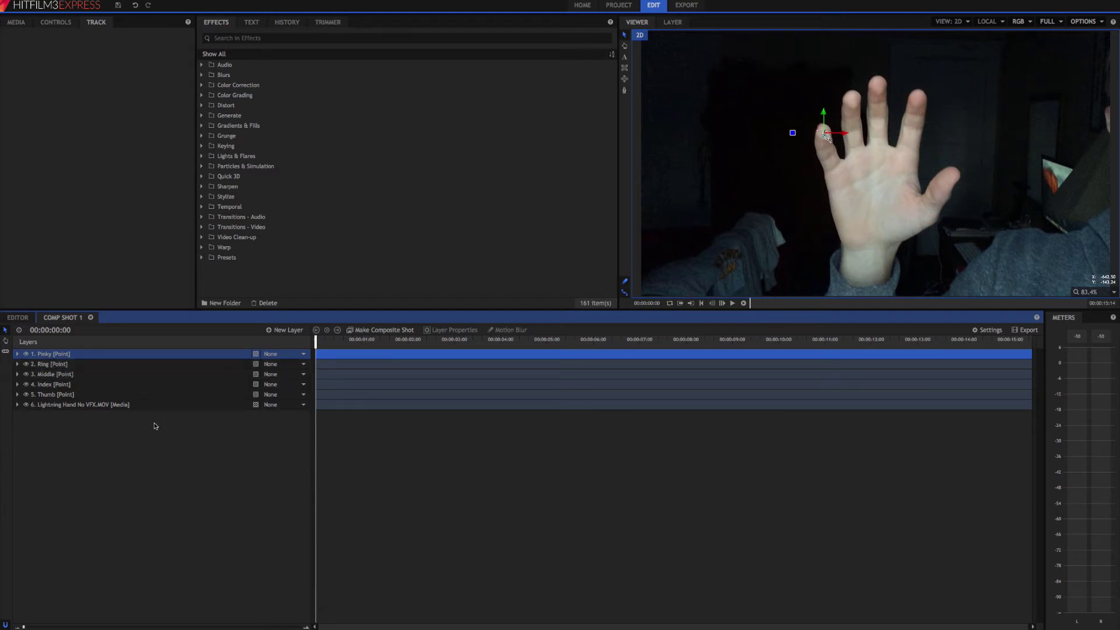
# - Create a black plane layer named Lightning
pyautogui.click(286, 332)
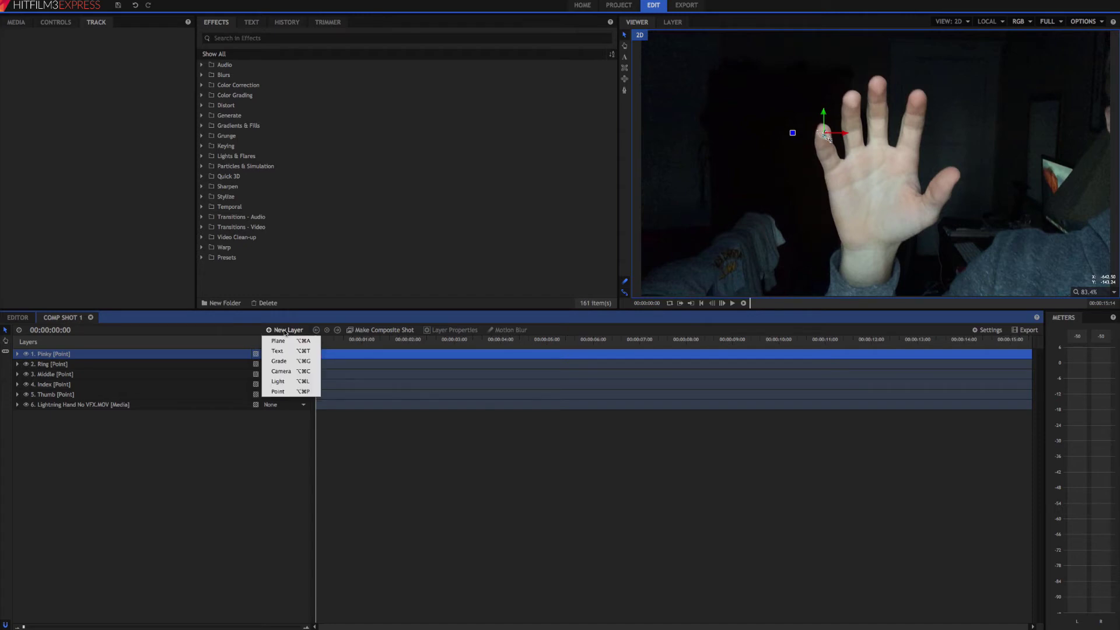
pyautogui.click(278, 342)
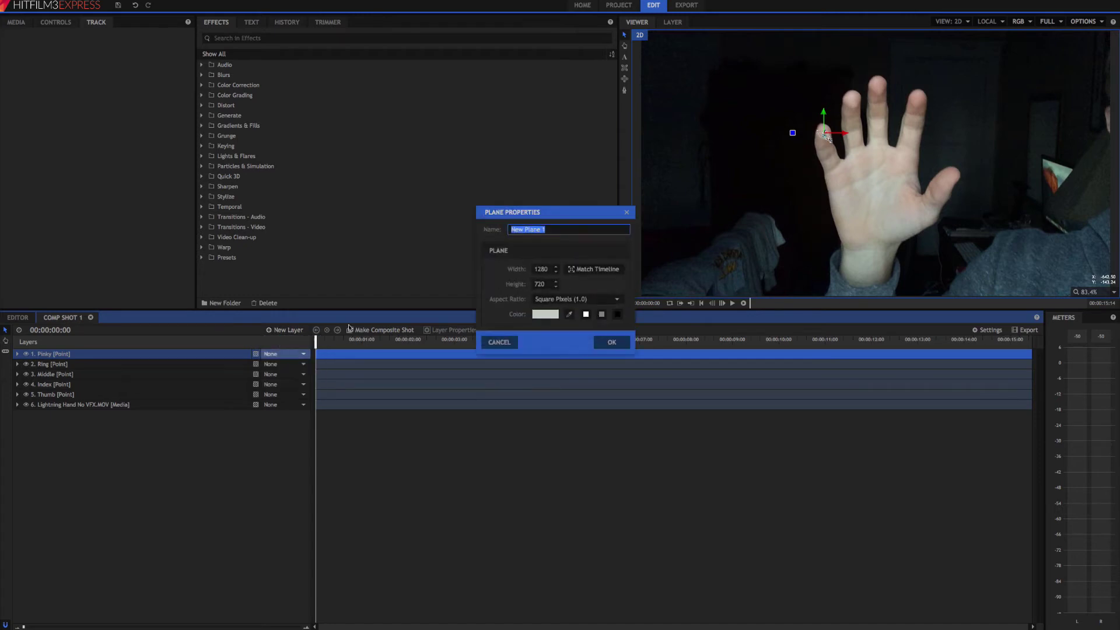
pyautogui.click(617, 315)
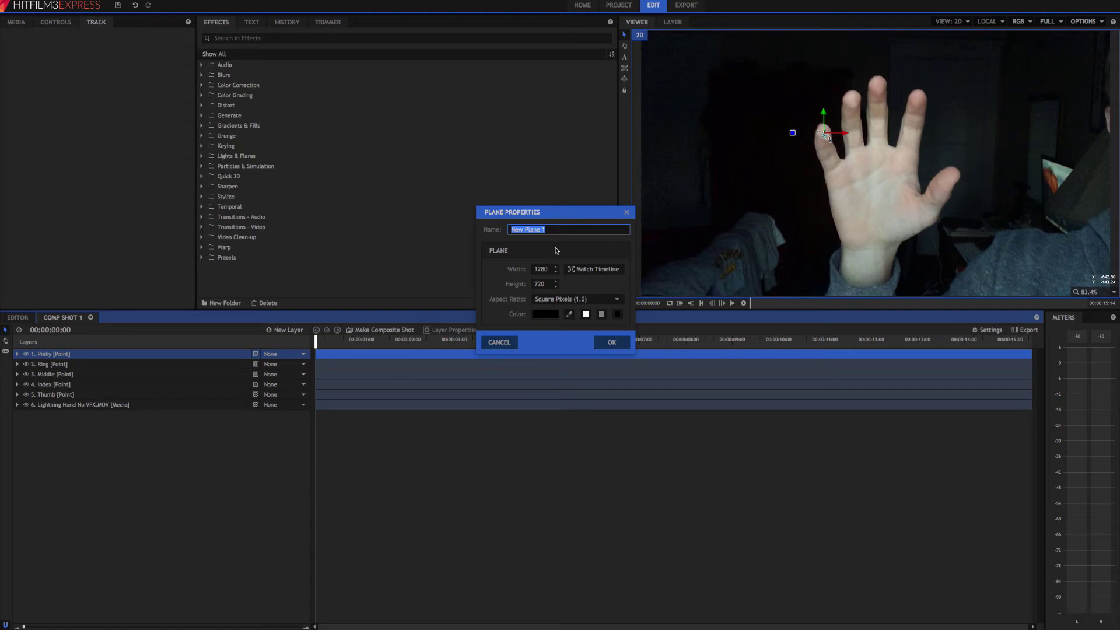
pyautogui.write('Lightning')
pyautogui.click(612, 343)
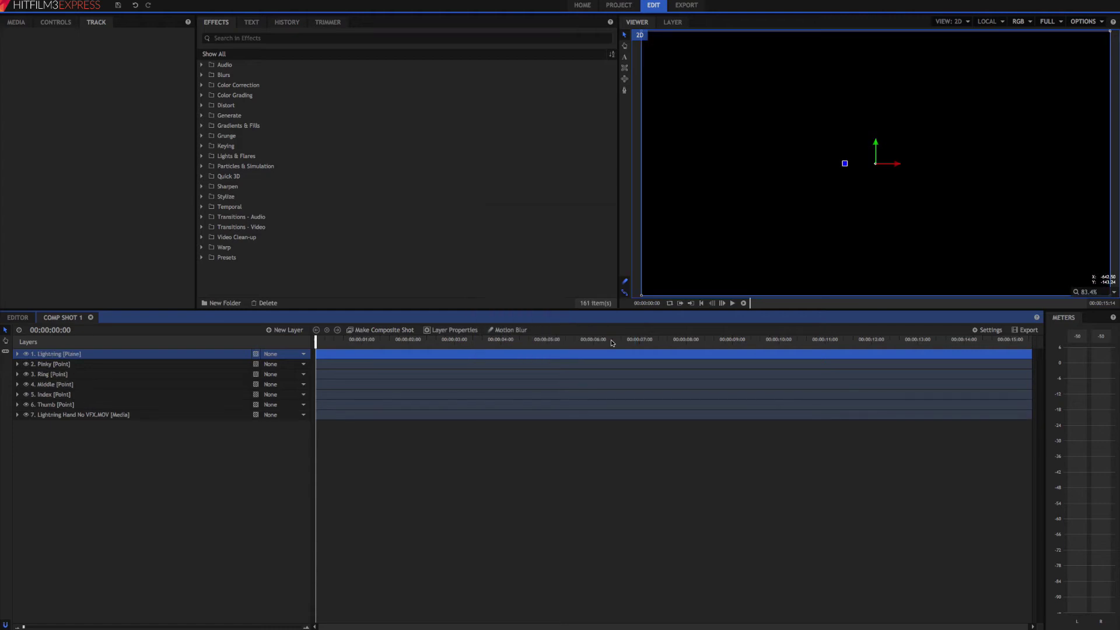
# - Apply the Lightning & Electricity effect to the Lightning plane
pyautogui.click(245, 40)
pyautogui.write('lightning')
pyautogui.moveTo(248, 75); pyautogui.dragTo(75, 354)
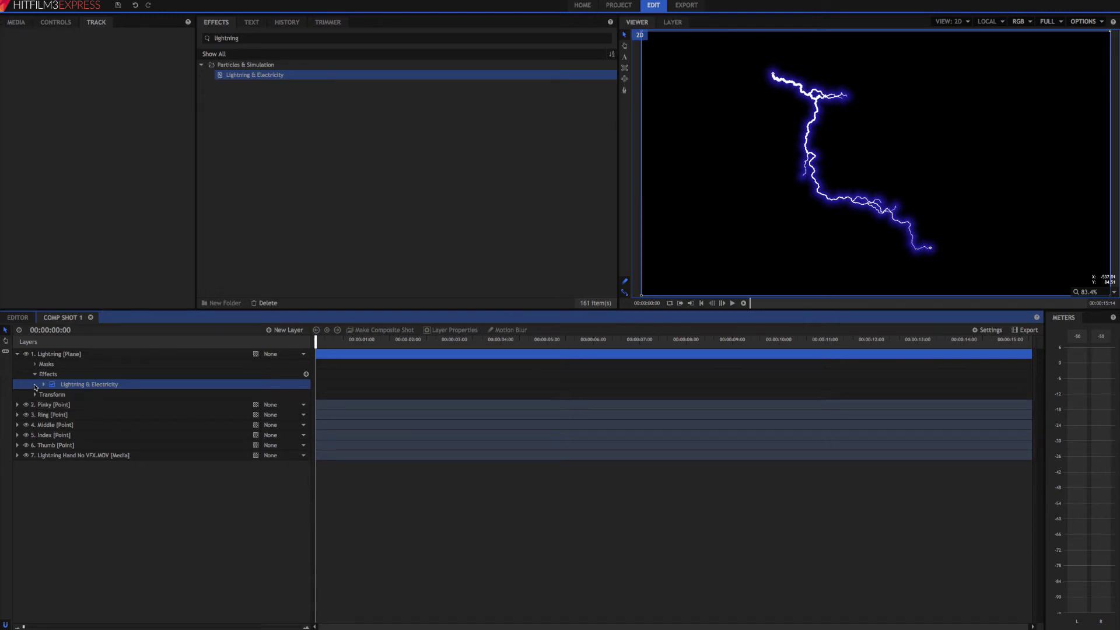
# - Set the Lightning layer's blend mode to Add
pyautogui.rightClick(61, 356)
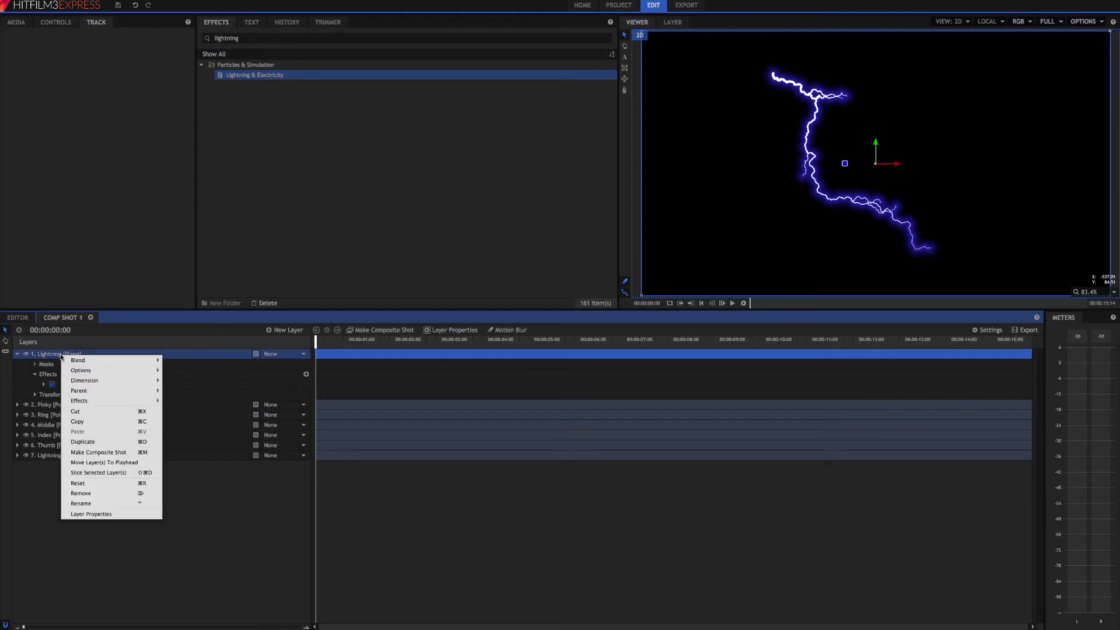
pyautogui.moveTo(89, 359)
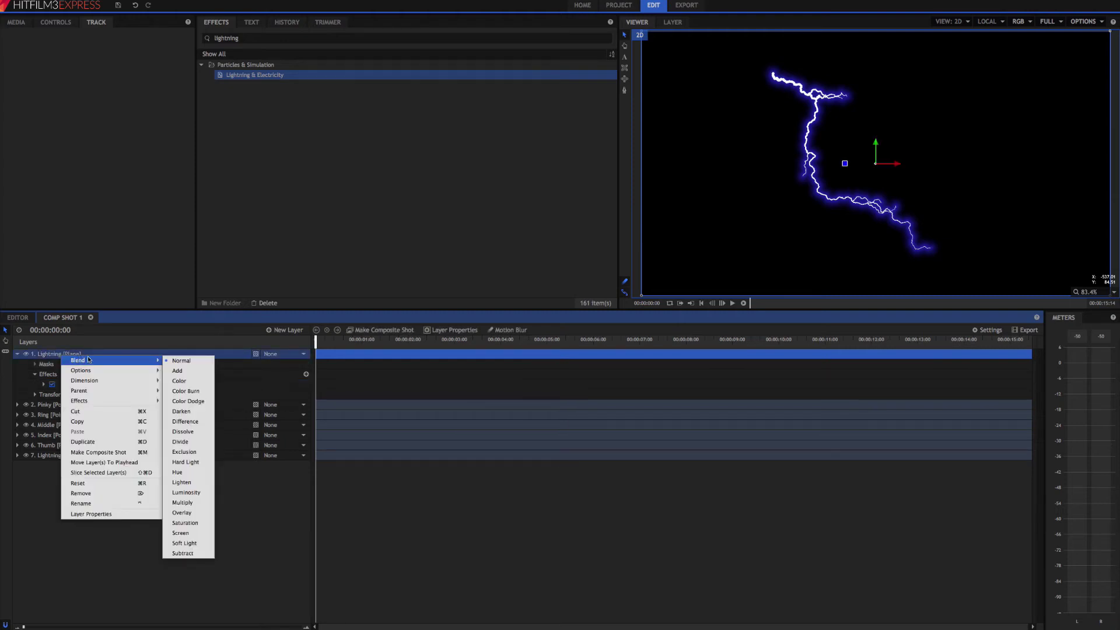
pyautogui.click(168, 371)
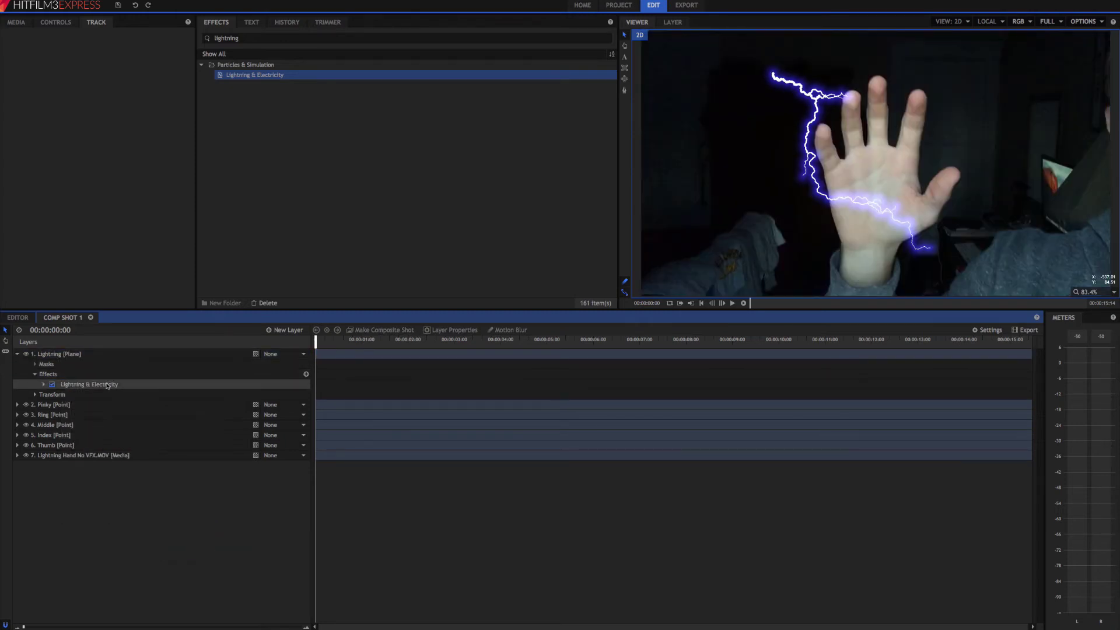
# - Duplicate the lightning effect four times, disable copies 2–5, and expand the first
pyautogui.click(108, 385)
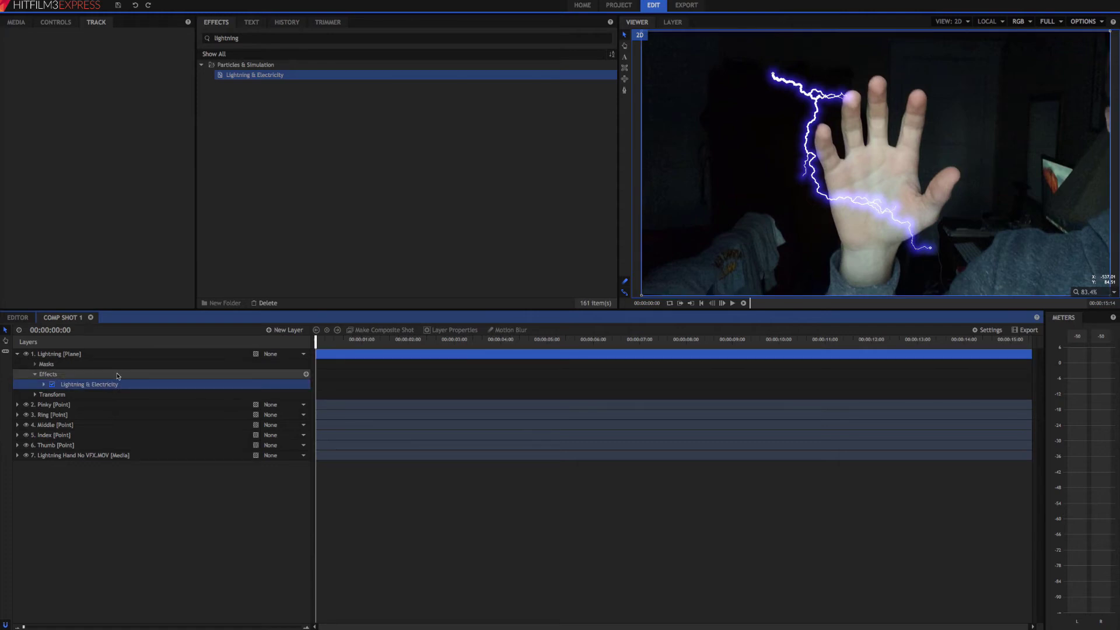
pyautogui.hotkey('ctrl', 'd')
pyautogui.hotkey('ctrl', 'd')
pyautogui.hotkey('ctrl', 'd')
pyautogui.hotkey('ctrl', 'd')
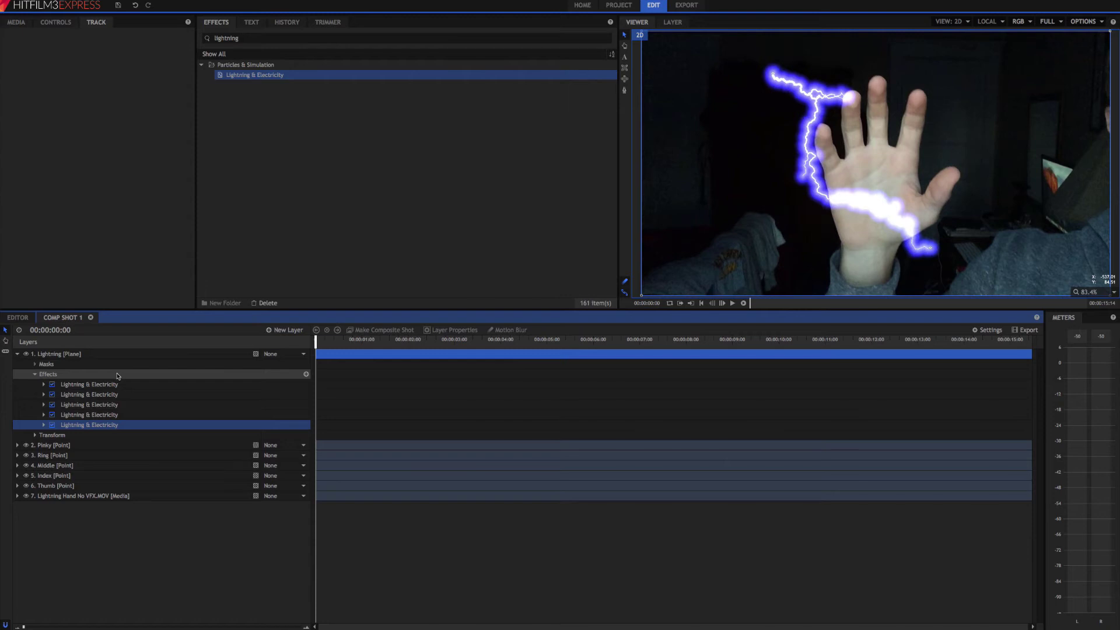
pyautogui.click(52, 394)
pyautogui.click(52, 404)
pyautogui.click(52, 414)
pyautogui.click(52, 425)
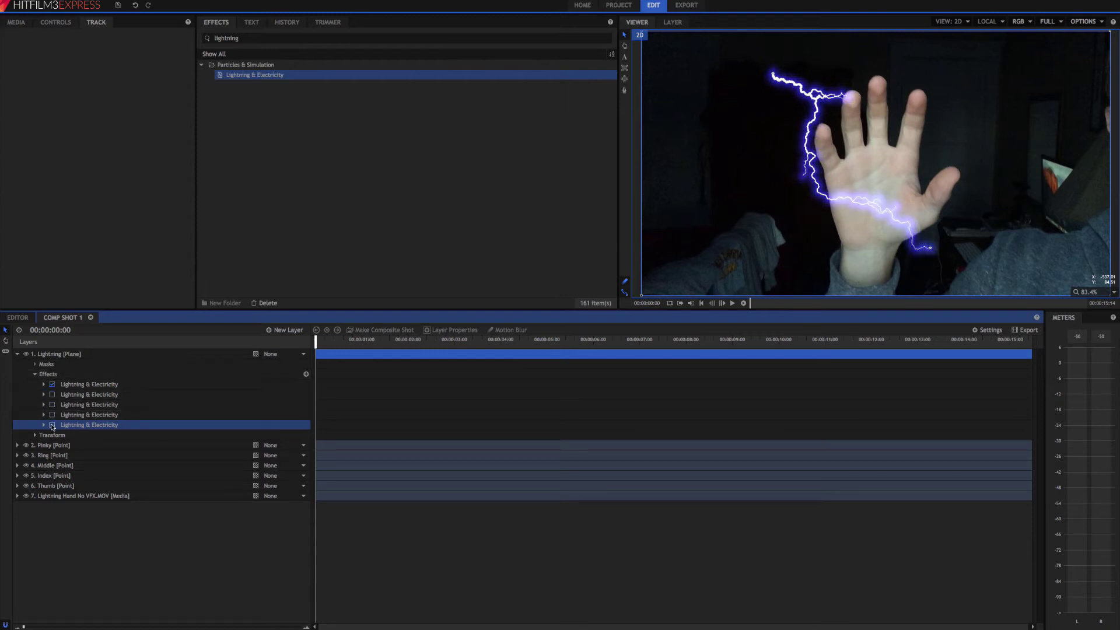
pyautogui.click(88, 385)
pyautogui.click(44, 385)
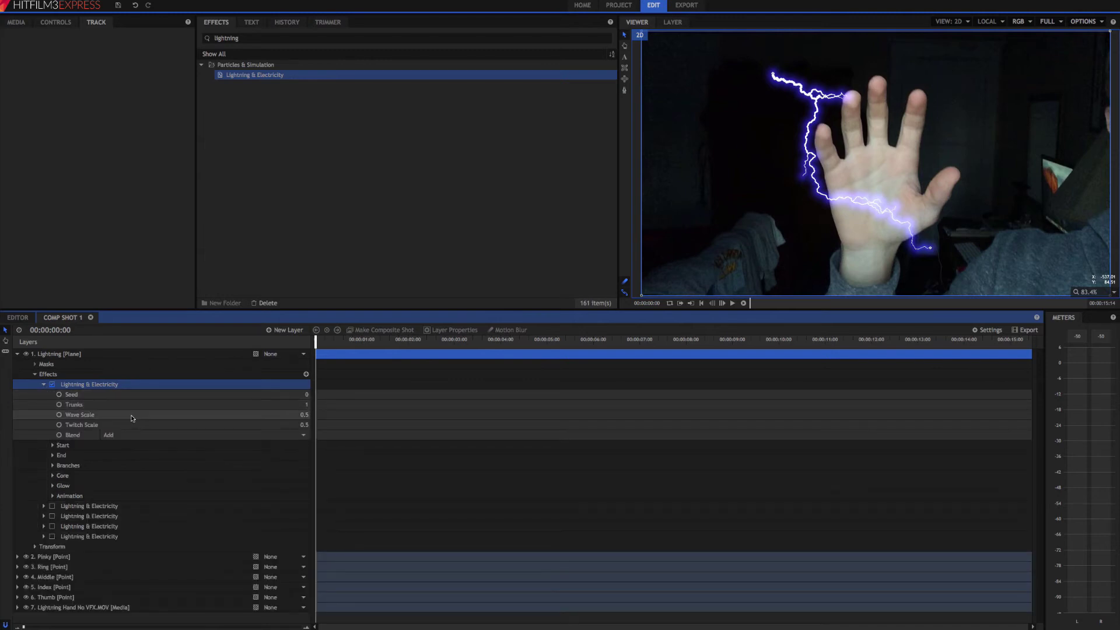
# - Show the lightning's Start and End settings and link the Start to the Pinky layer
pyautogui.click(52, 446)
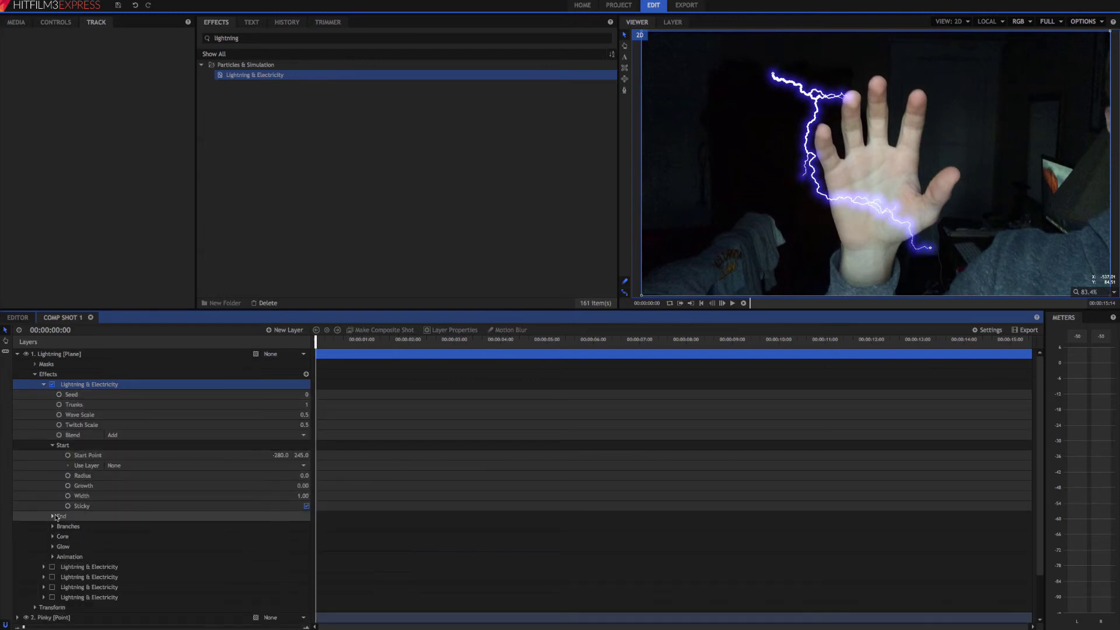
pyautogui.click(52, 516)
pyautogui.scroll(-1, 85, 495)
pyautogui.scroll(1, 84, 495)
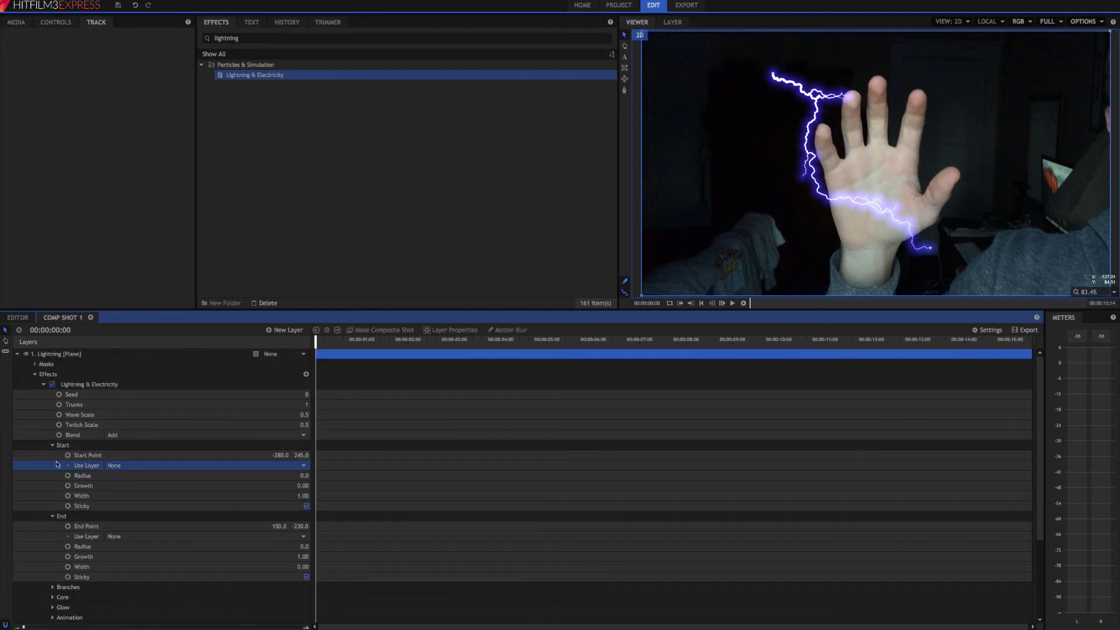
pyautogui.click(149, 468)
pyautogui.click(149, 467)
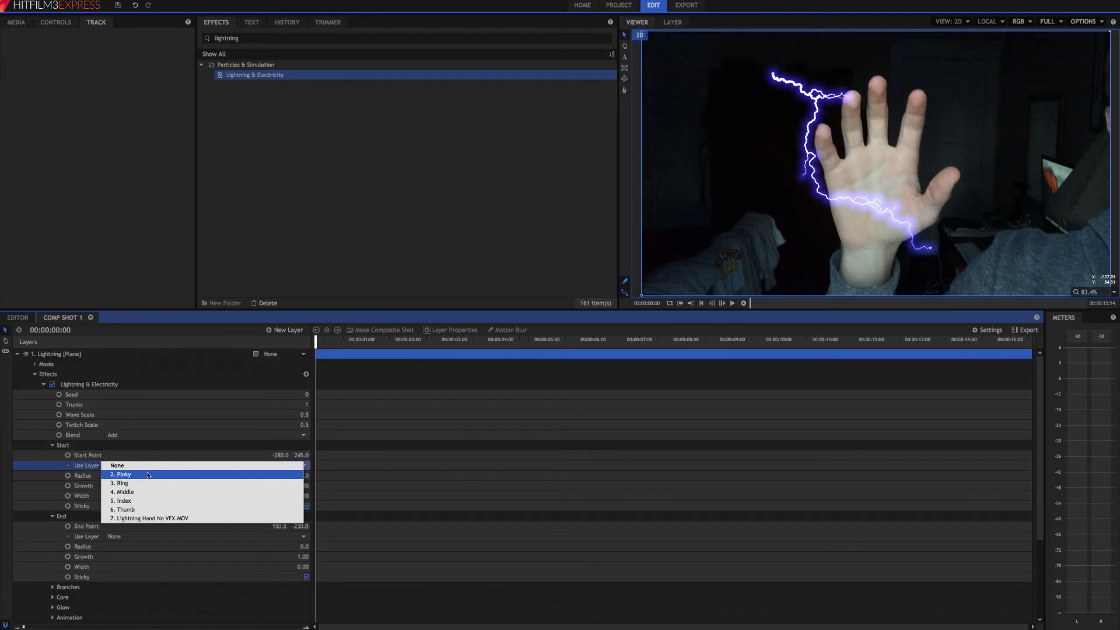
pyautogui.click(147, 476)
# - Set Start Point offsets to -70, 0 and drag the end onto the palm (-9.5, -68.9)
pyautogui.click(275, 455)
pyautogui.write('-70')
pyautogui.press('Return')
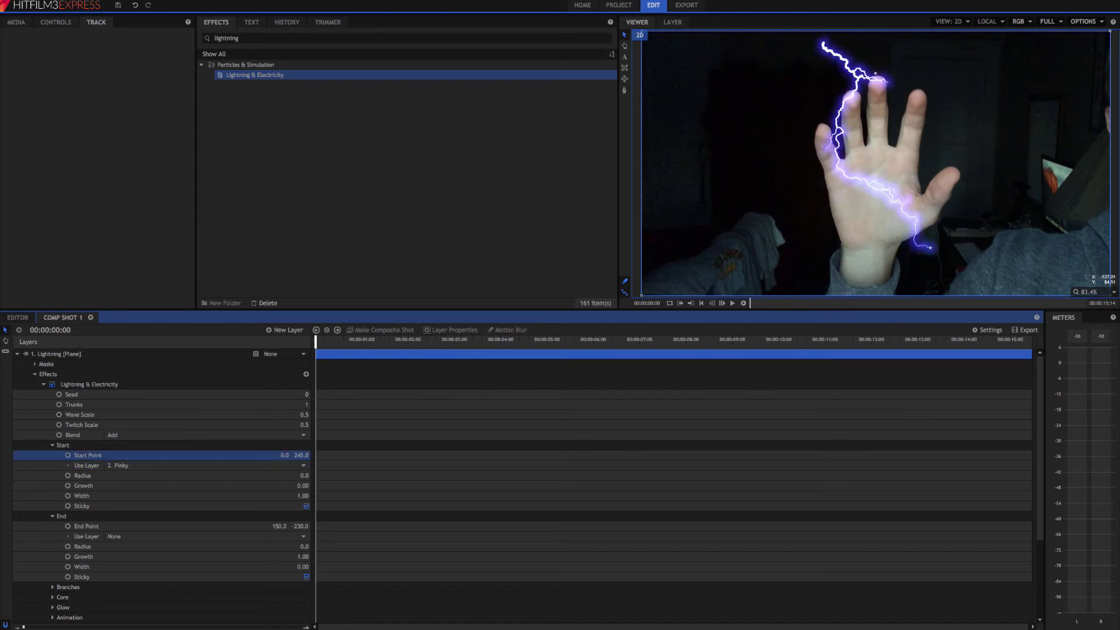
pyautogui.click(300, 455)
pyautogui.write('0')
pyautogui.press('Return')
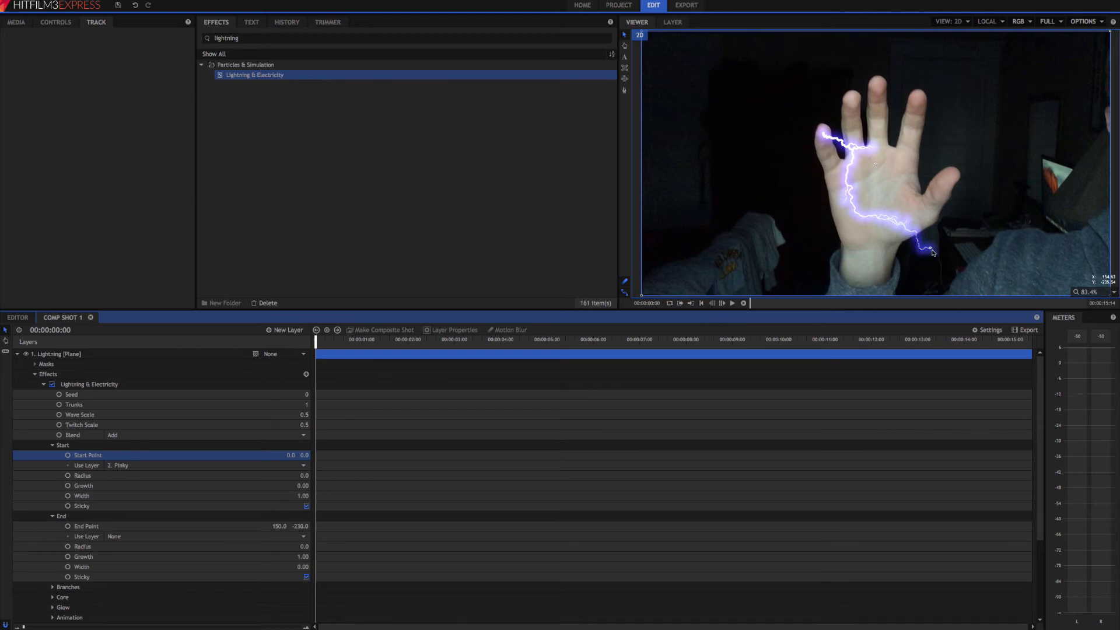
pyautogui.moveTo(931, 251); pyautogui.dragTo(873, 189)
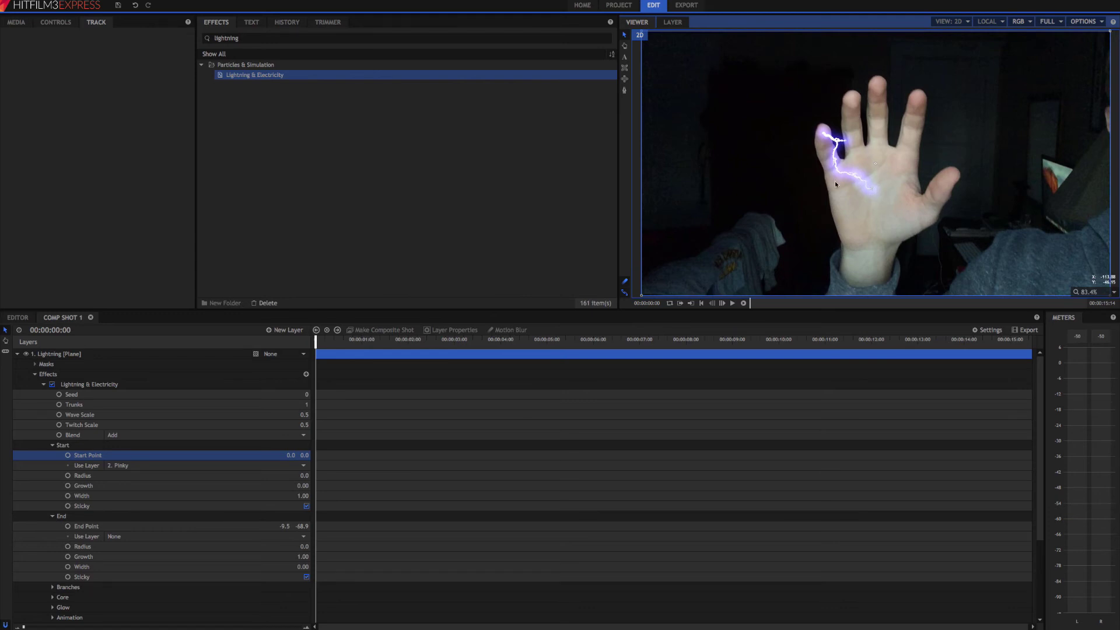
# - Add a tracker to the hand footage, place it on the palm, and track forward
pyautogui.click(18, 355)
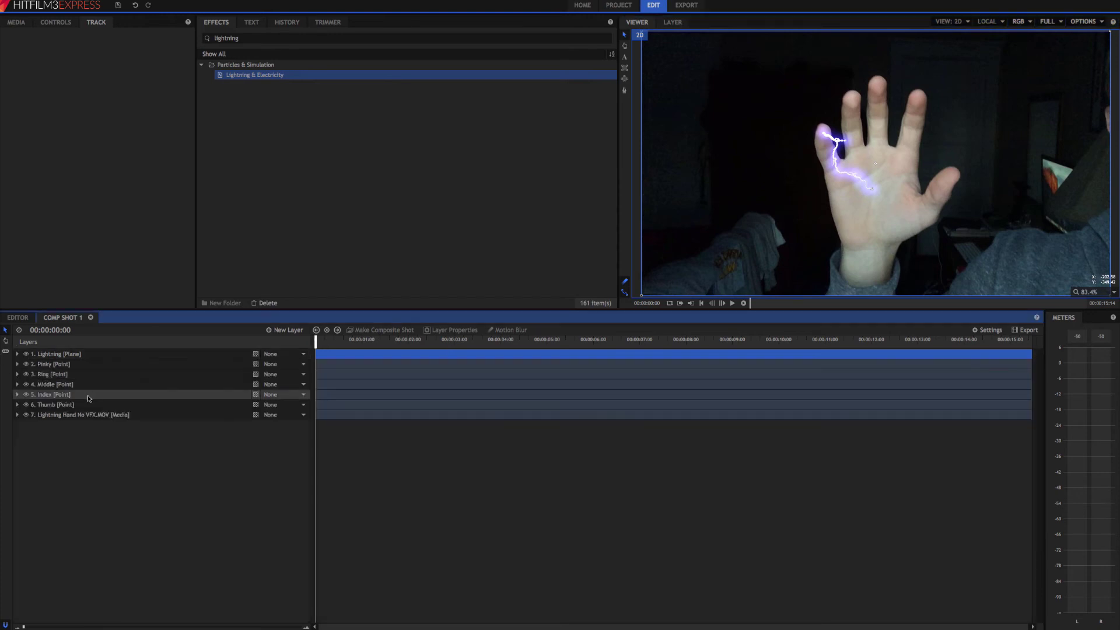
pyautogui.click(78, 416)
pyautogui.click(18, 415)
pyautogui.click(306, 426)
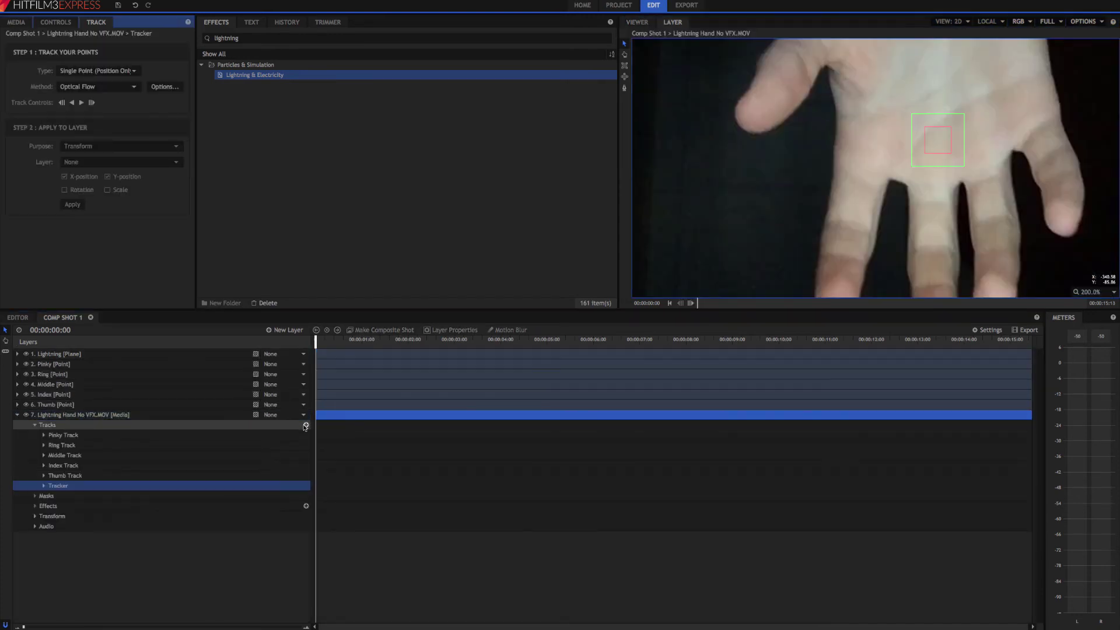
pyautogui.moveTo(876, 147); pyautogui.dragTo(840, 154)
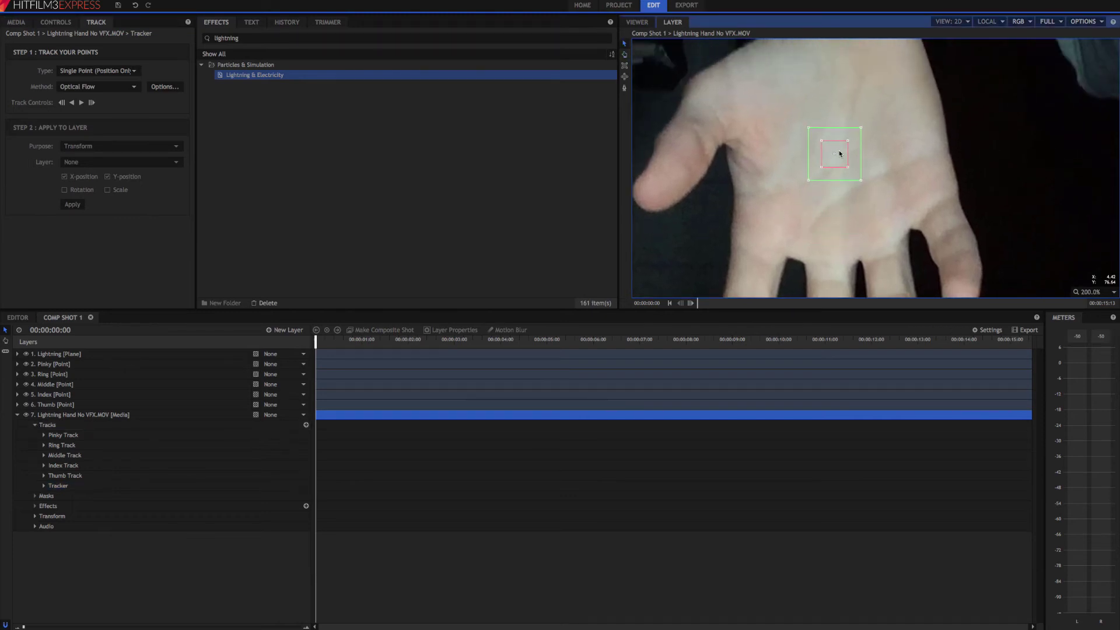
pyautogui.click(81, 103)
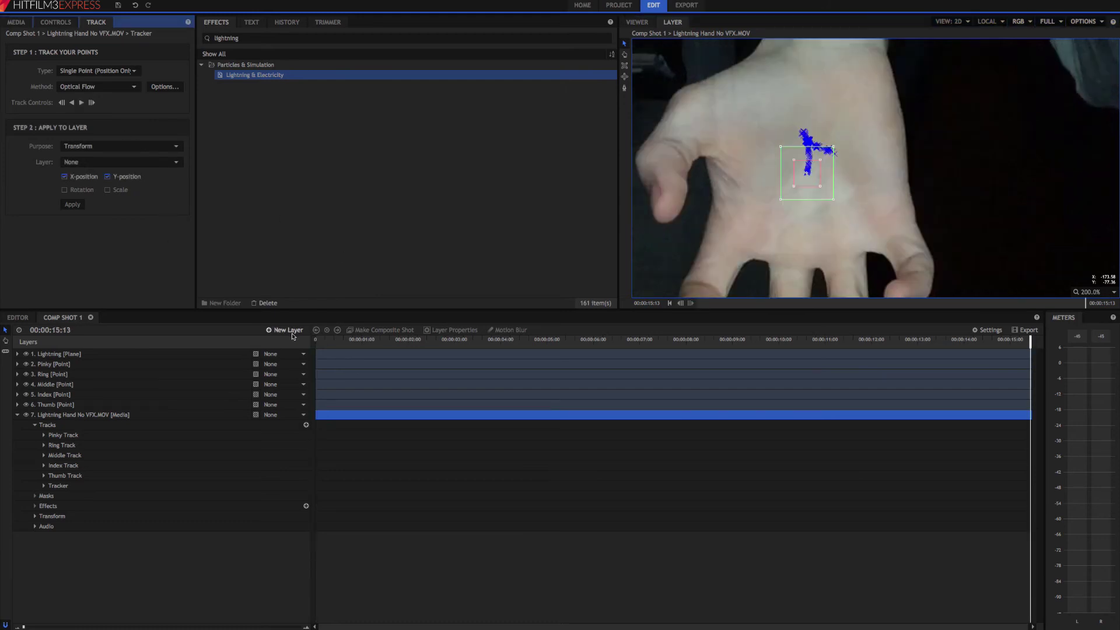
# - Add a new point layer named Target_Palm
pyautogui.click(285, 330)
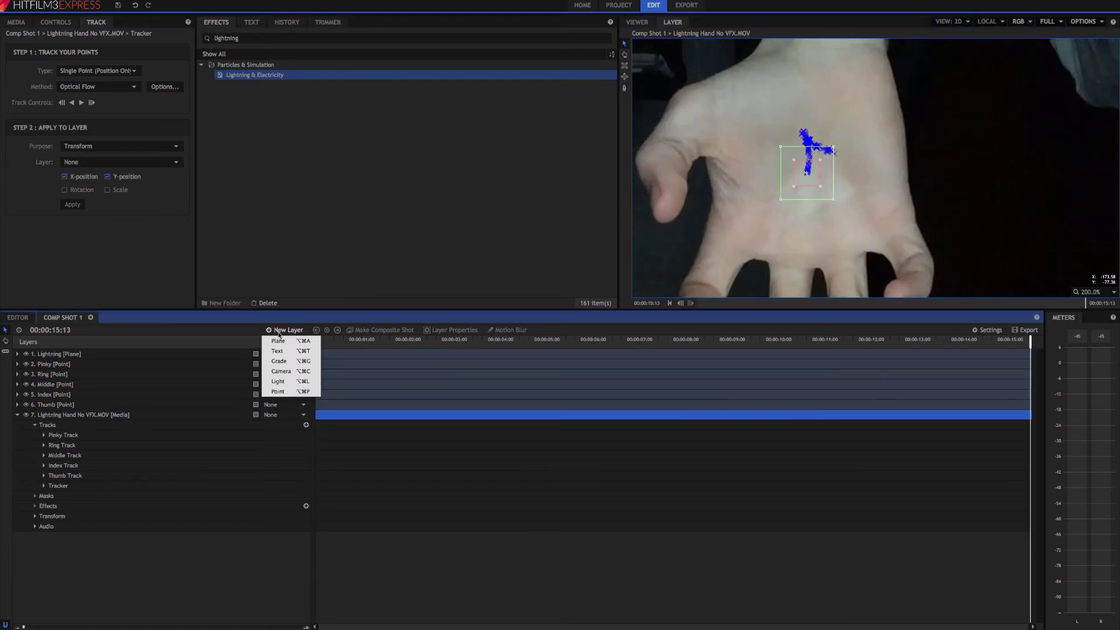
pyautogui.click(281, 391)
pyautogui.press('F2')
pyautogui.write('Target_Palm')
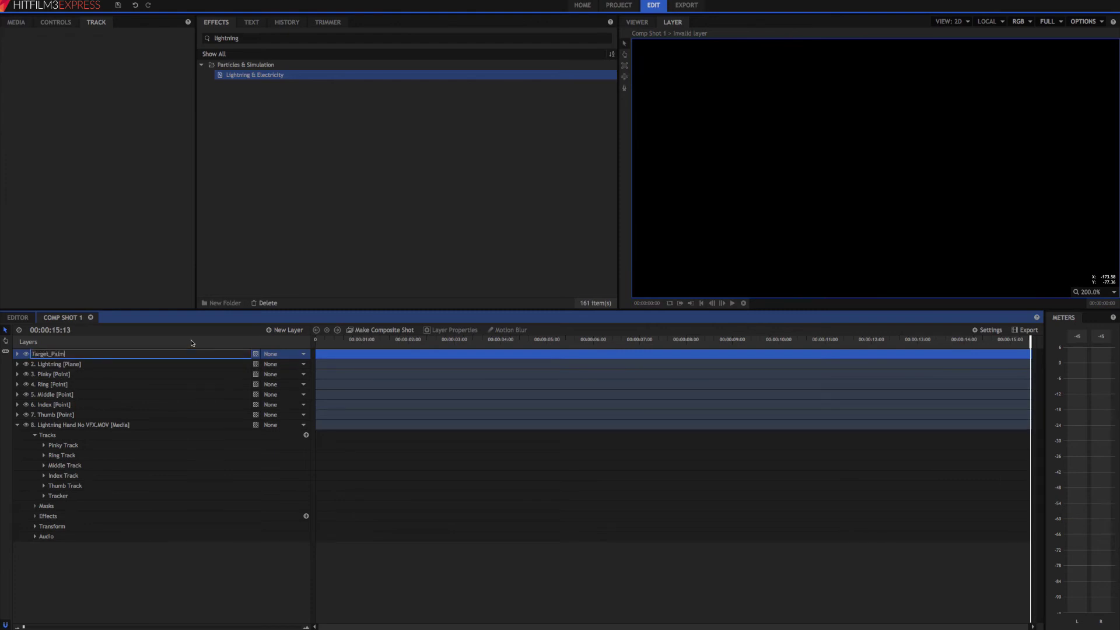
pyautogui.press('Return')
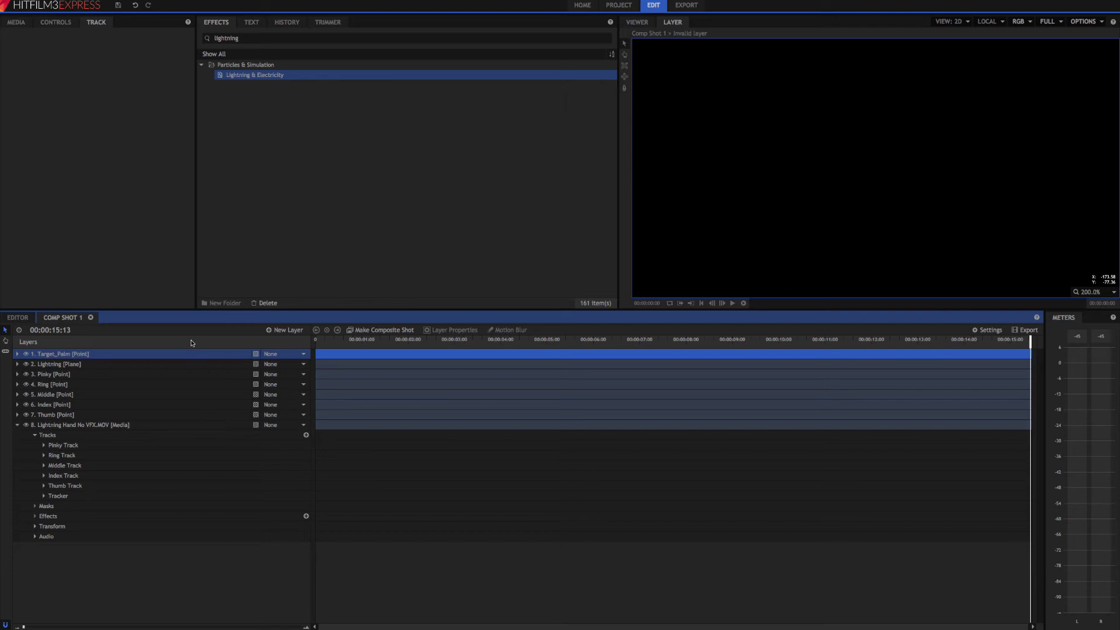
# - Rename the palm tracker Target_Palm and apply its motion to the Target_Palm layer
pyautogui.click(638, 23)
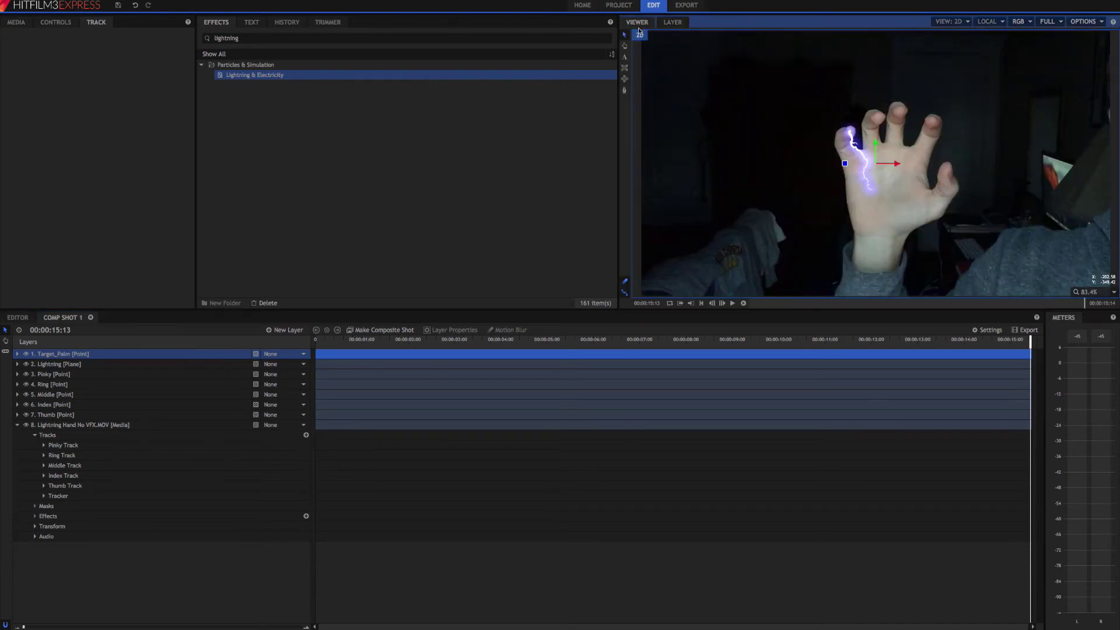
pyautogui.click(62, 497)
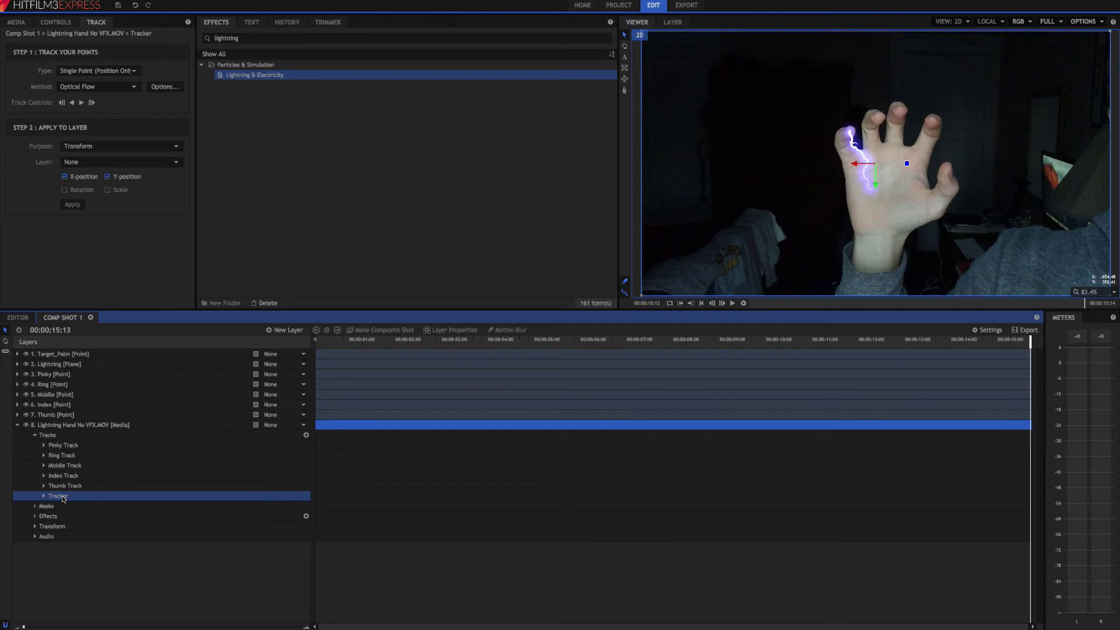
pyautogui.doubleClick(63, 497)
pyautogui.write('Target_P')
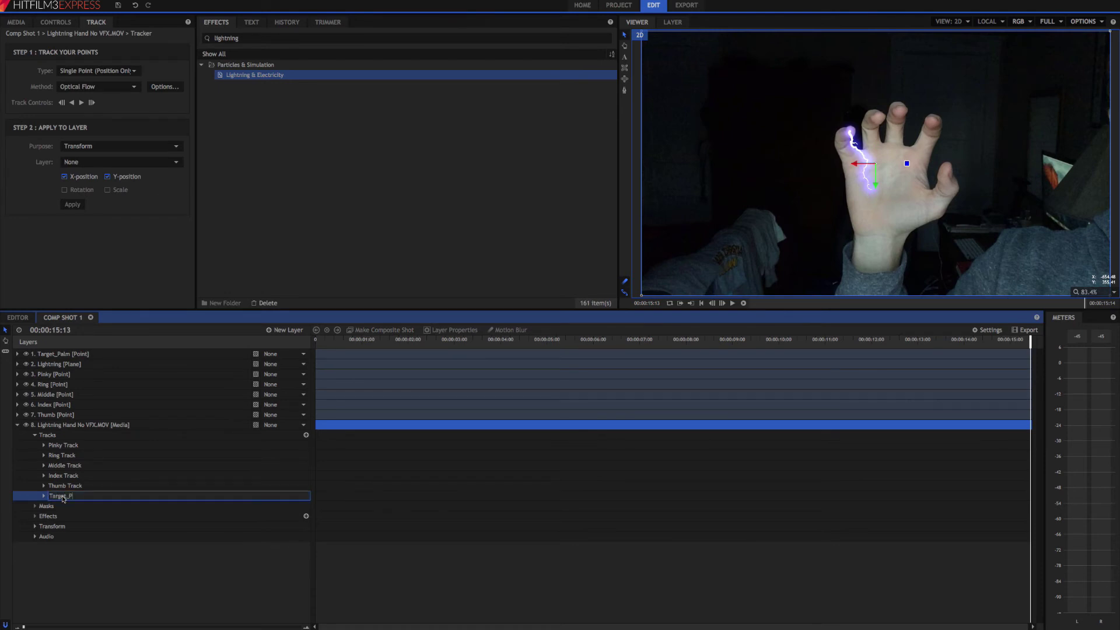
pyautogui.write('alm')
pyautogui.press('Return')
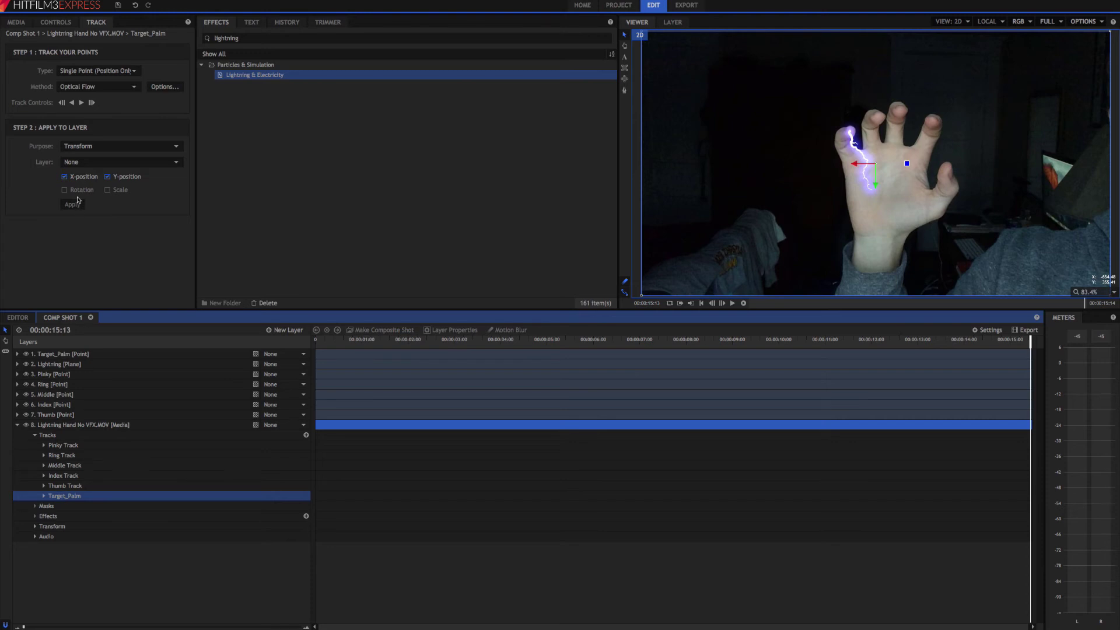
pyautogui.click(85, 163)
pyautogui.click(86, 171)
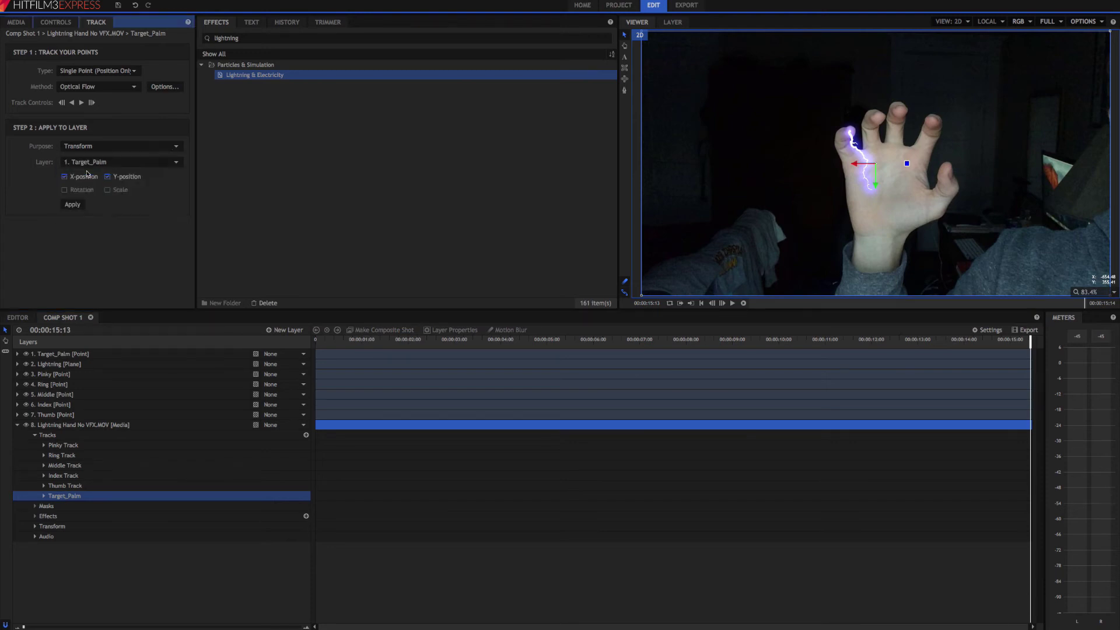
pyautogui.click(73, 205)
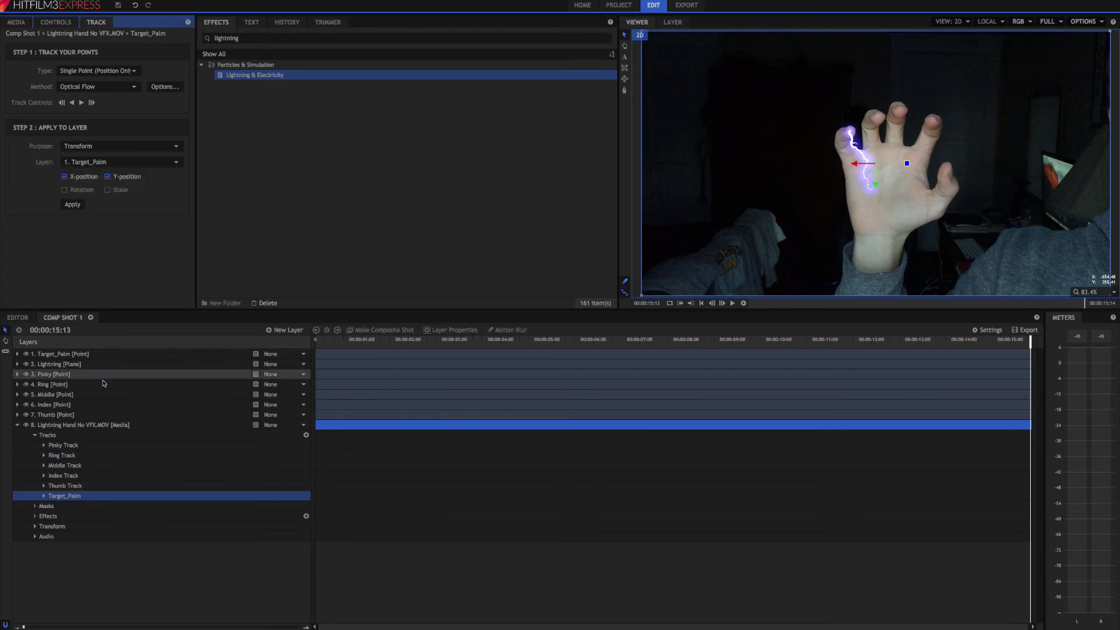
pyautogui.click(17, 425)
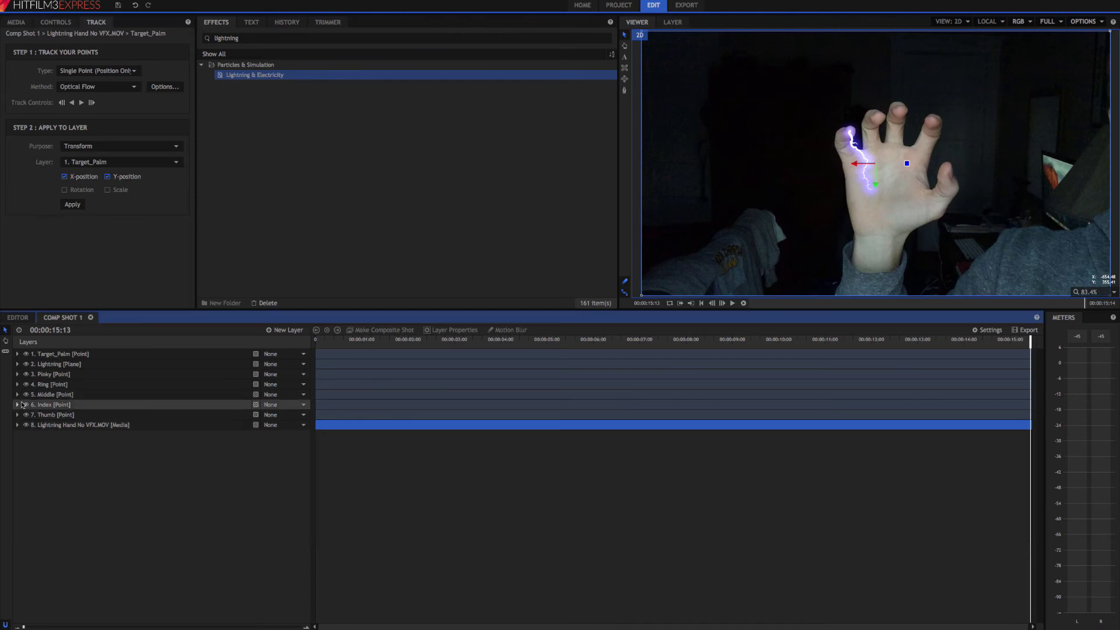
# - Set the Lightning plane's End Use Layer to Target_Palm
pyautogui.click(64, 354)
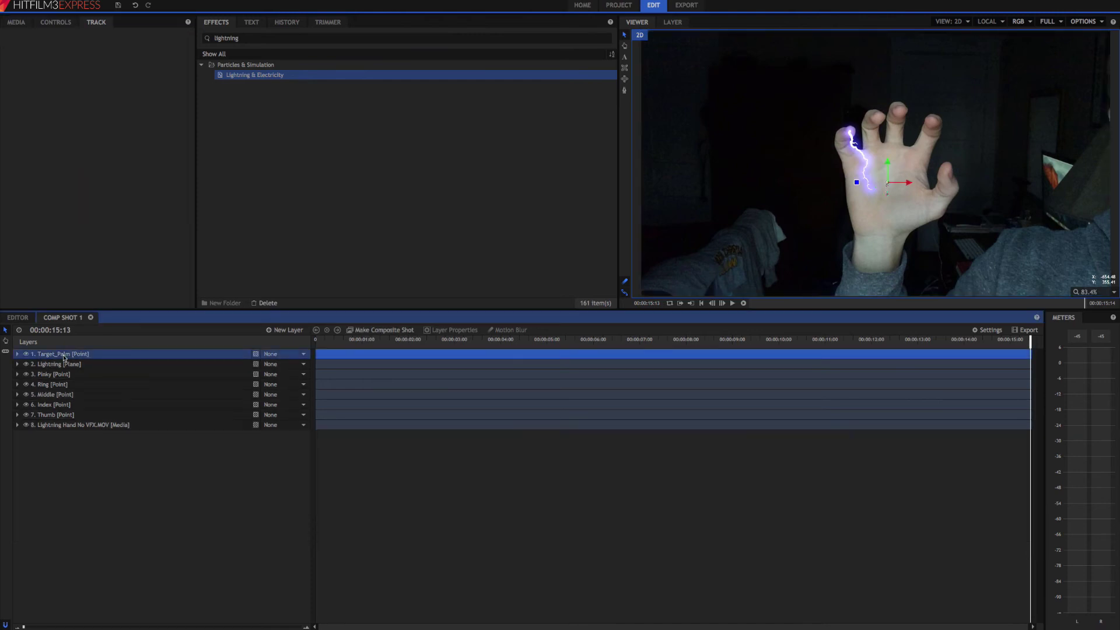
pyautogui.click(17, 364)
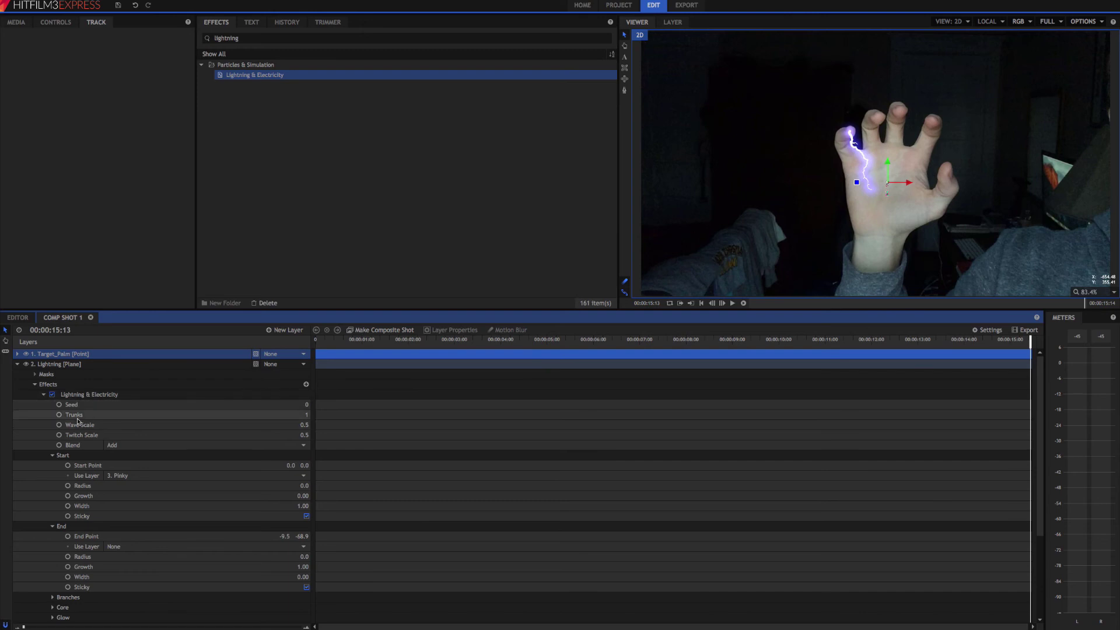
pyautogui.scroll(-1, 164, 467)
pyautogui.click(139, 516)
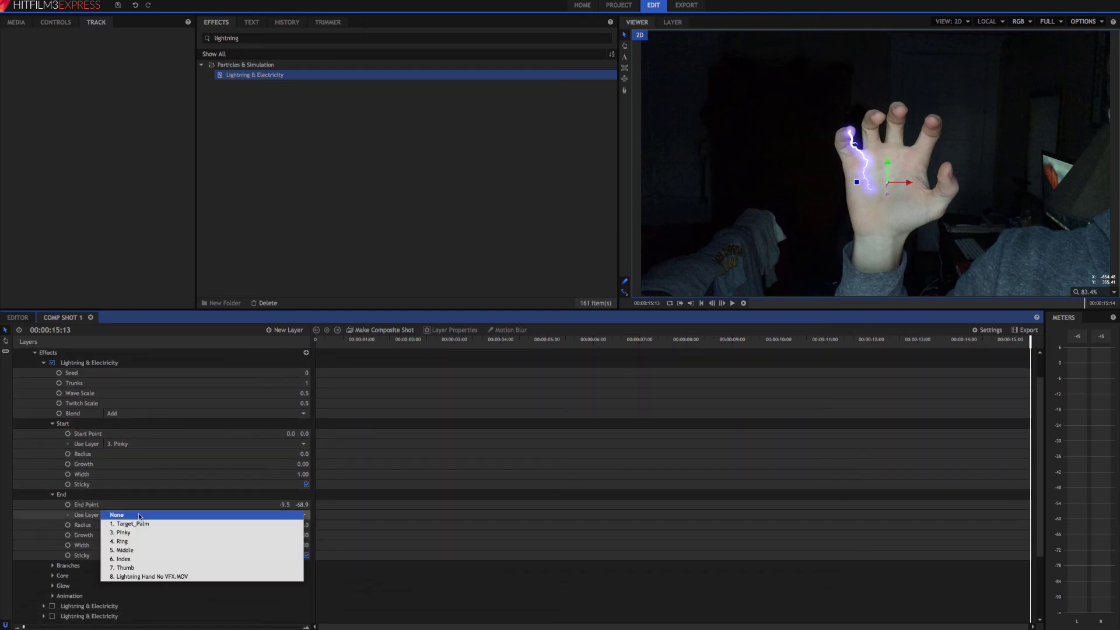
pyautogui.click(133, 524)
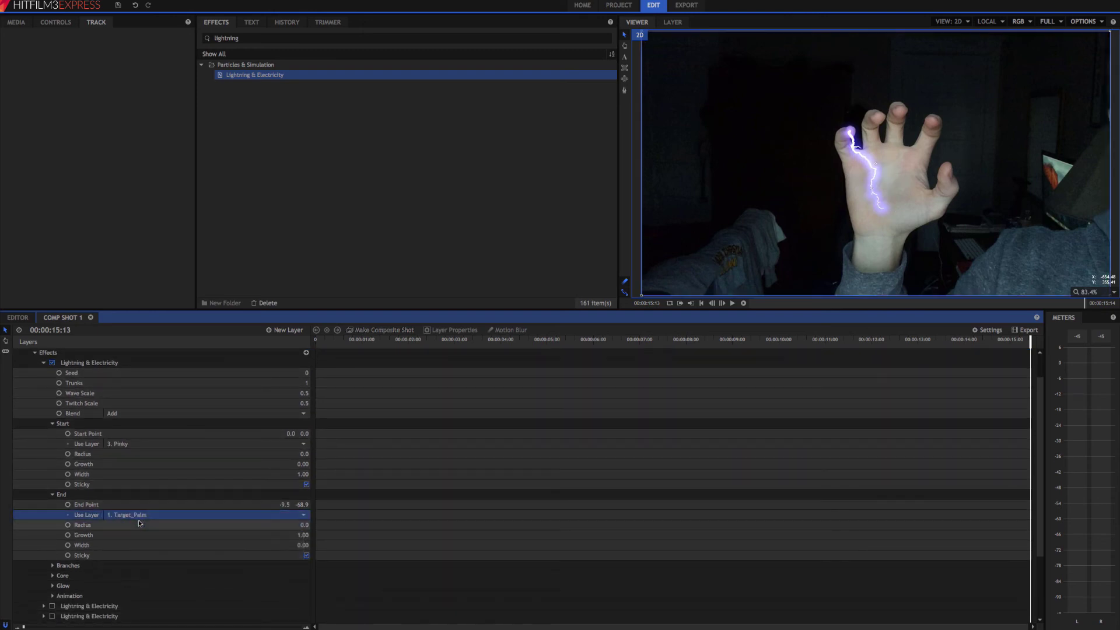
# - Set End Point to 0, 0 and preview the lightning from the first frame
pyautogui.click(281, 504)
pyautogui.write('0')
pyautogui.press('Return')
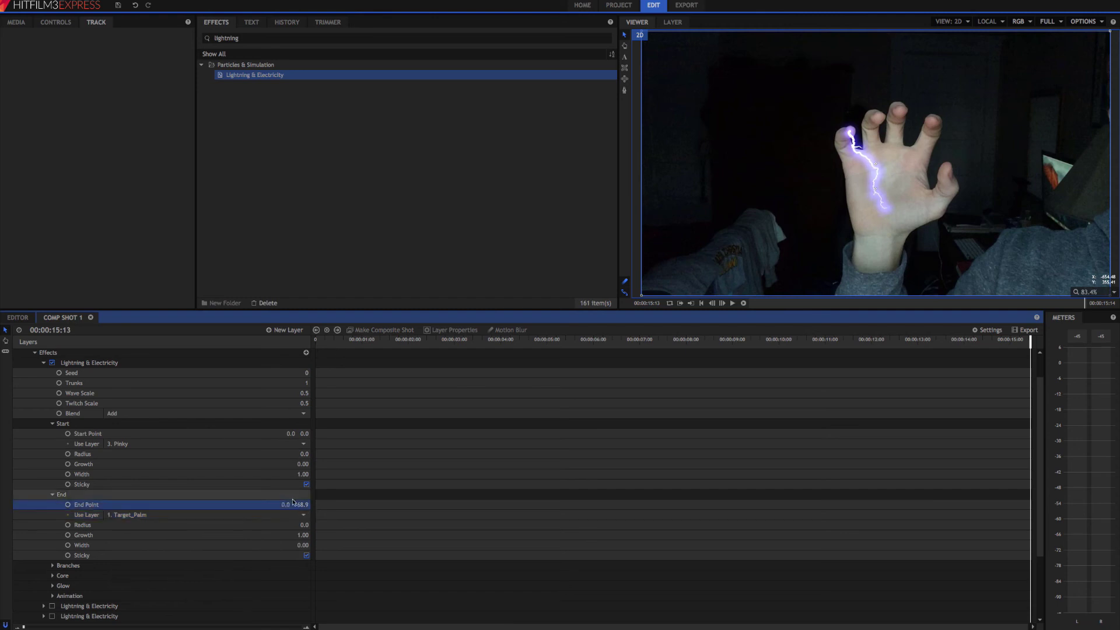
pyautogui.click(298, 504)
pyautogui.write('0')
pyautogui.press('Return')
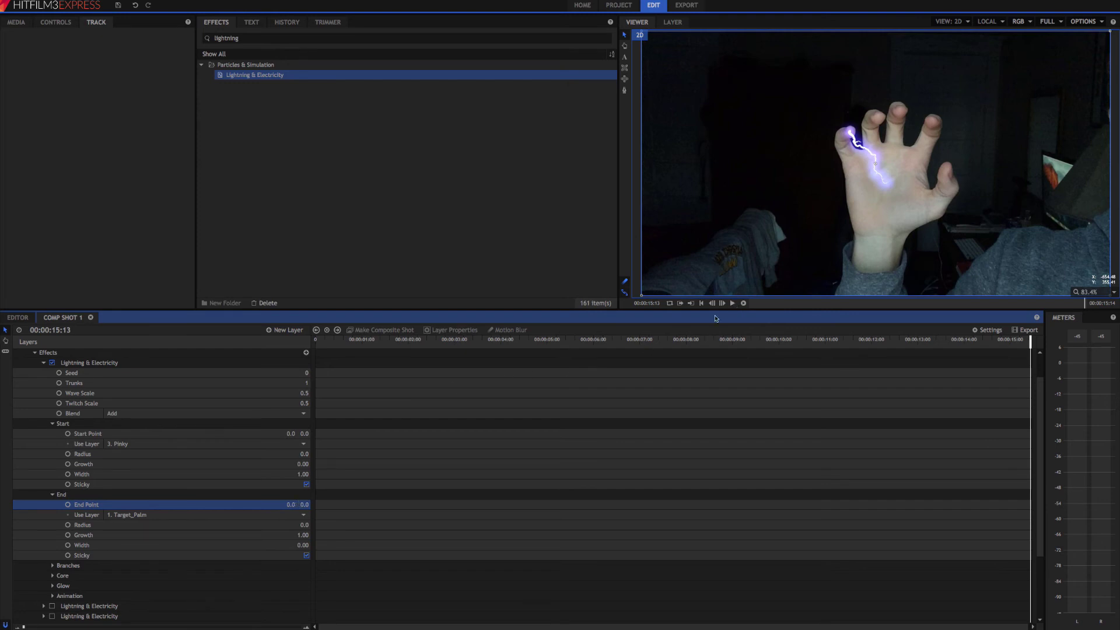
pyautogui.moveTo(323, 342); pyautogui.dragTo(284, 342)
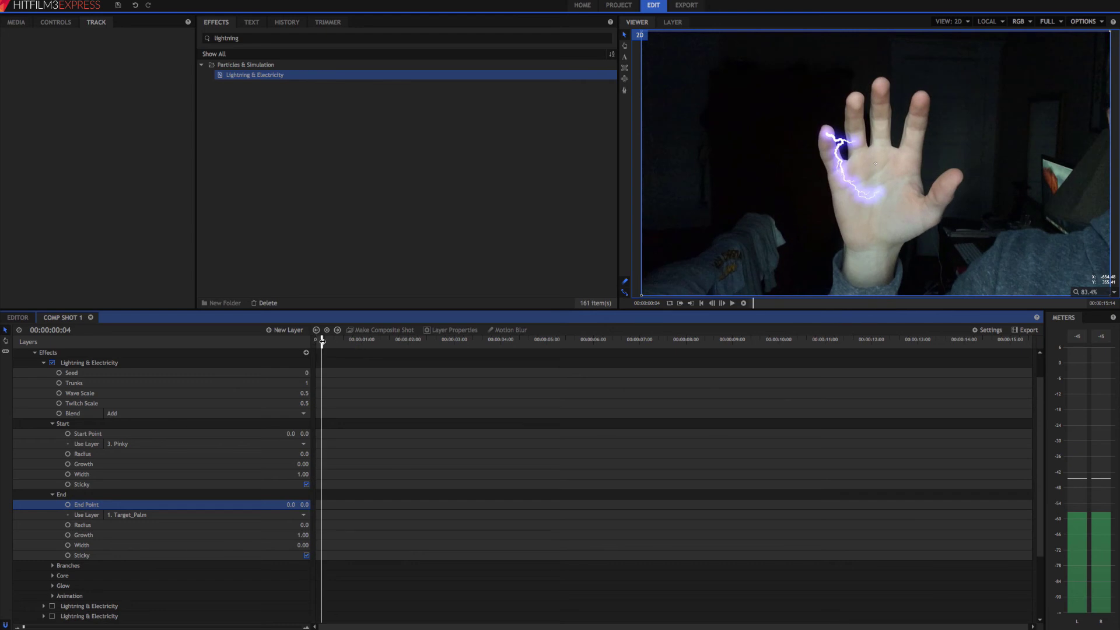
pyautogui.click(733, 303)
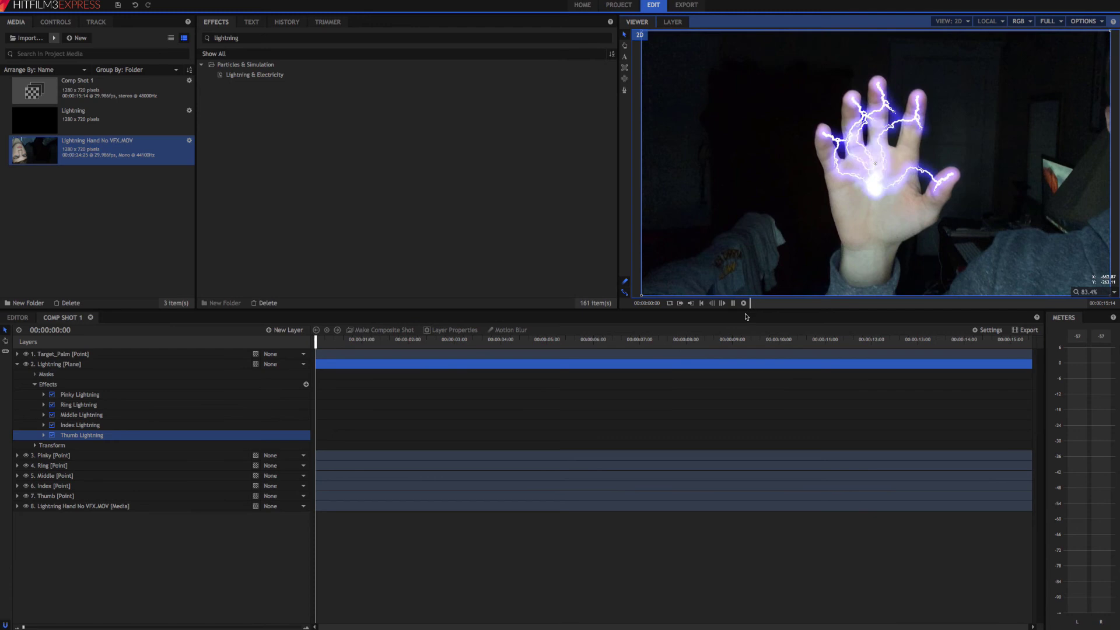
# - Preview the arcs, then lower Pinky Lightning's Twitch Scale to about 0.34
pyautogui.click(732, 303)
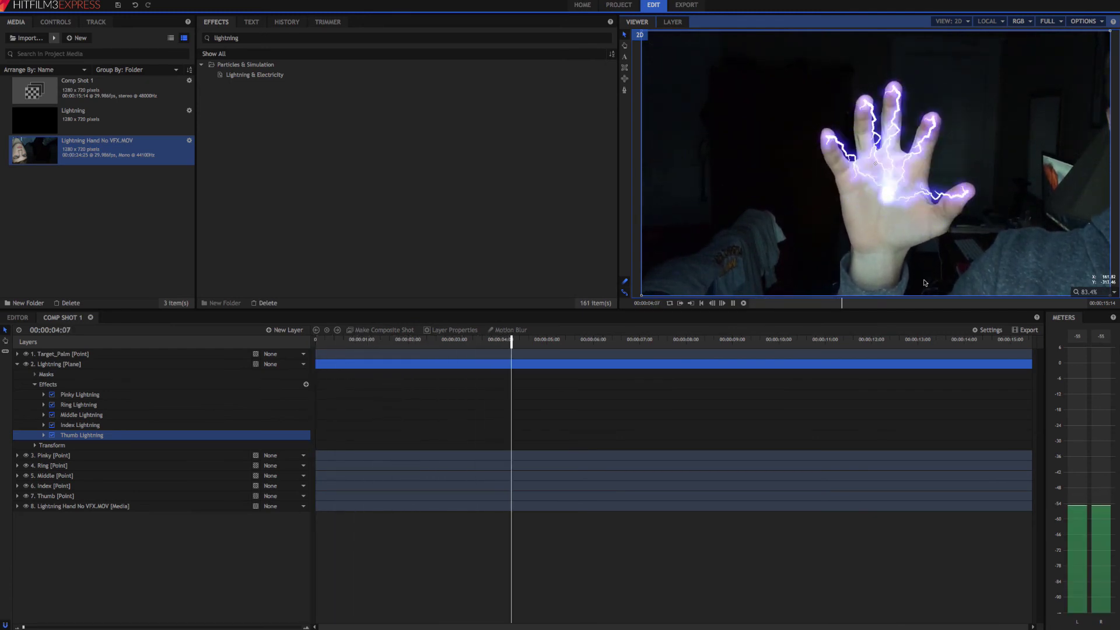
pyautogui.click(733, 304)
pyautogui.click(701, 304)
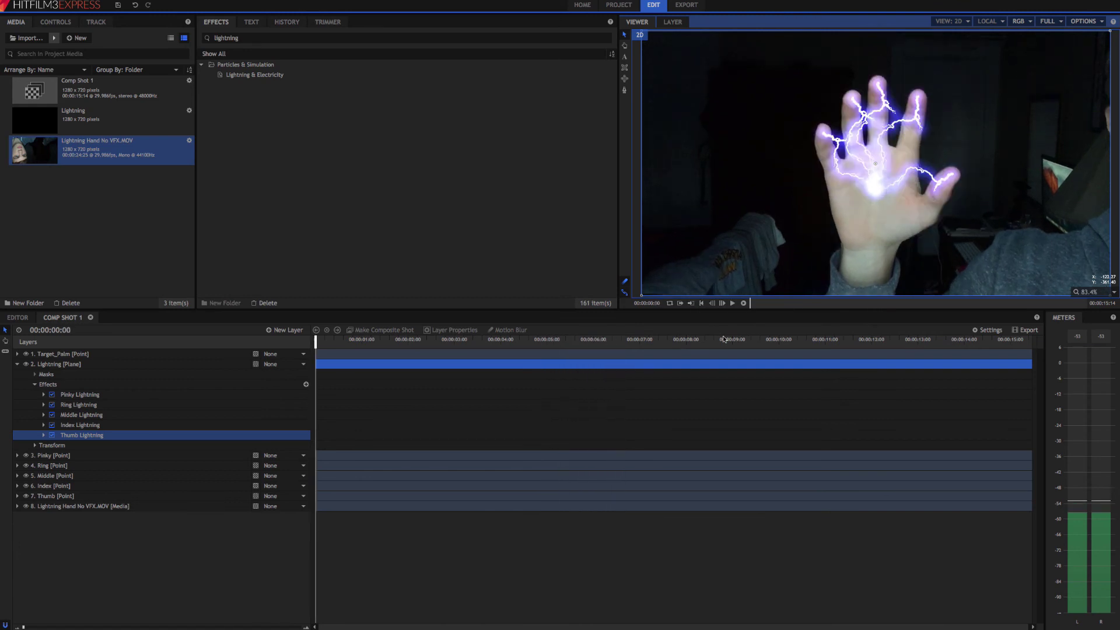
pyautogui.click(45, 396)
pyautogui.click(302, 405)
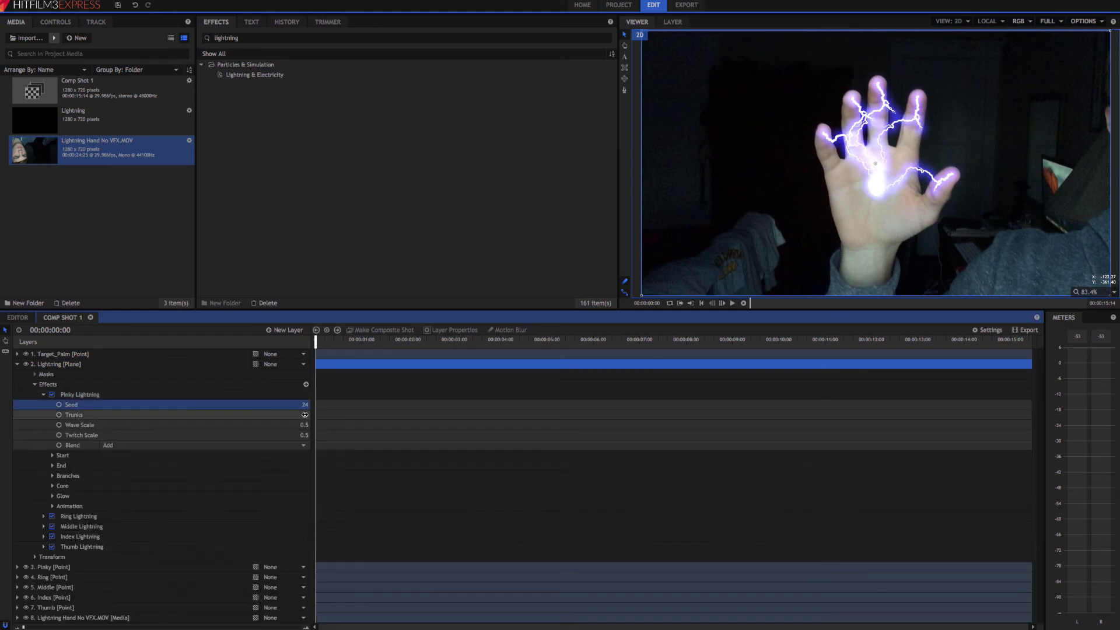
pyautogui.moveTo(304, 435); pyautogui.dragTo(309, 434)
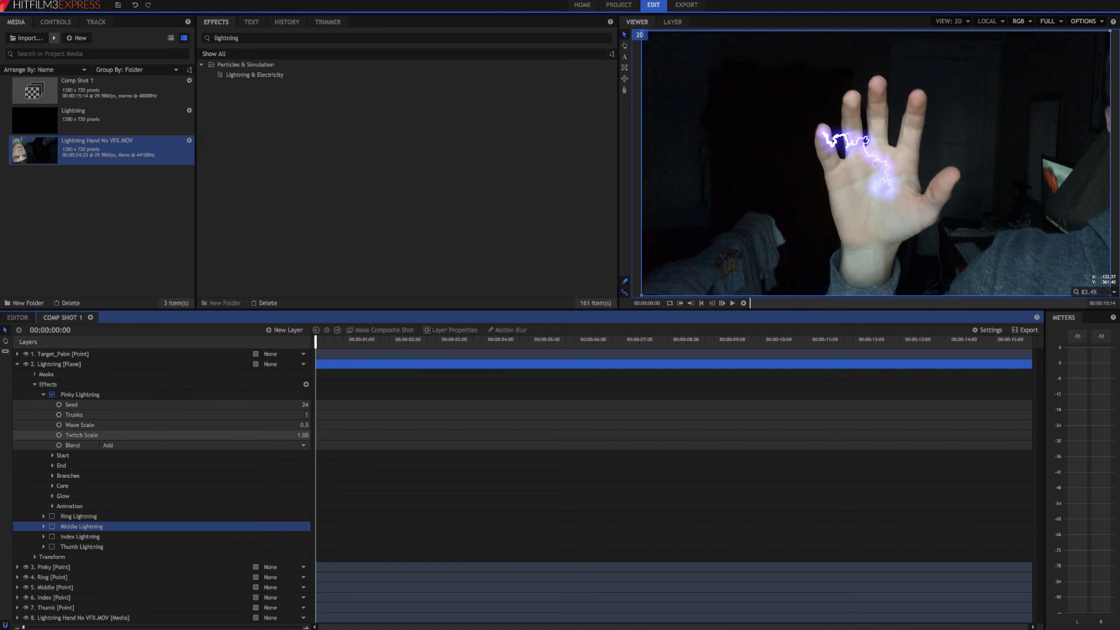
pyautogui.click(82, 434)
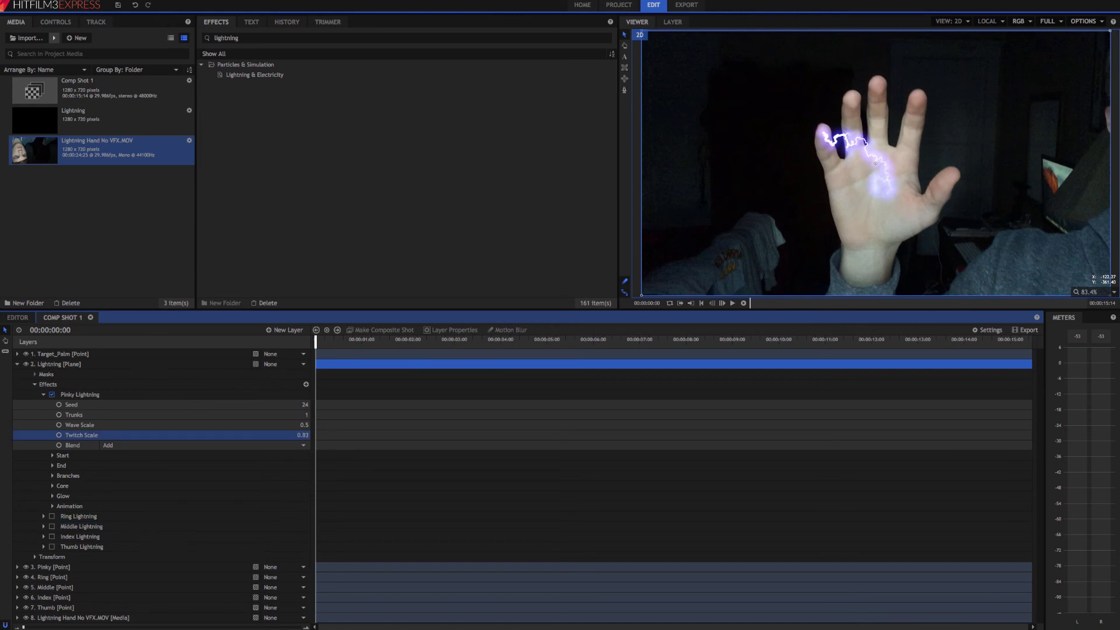
pyautogui.moveTo(304, 434); pyautogui.dragTo(306, 436)
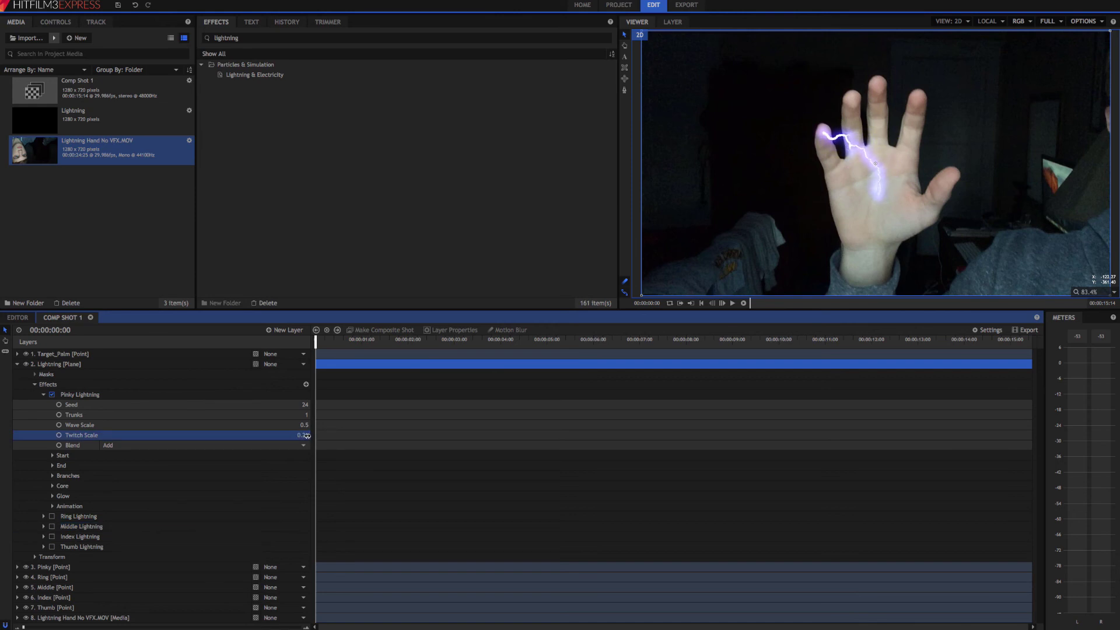
pyautogui.moveTo(303, 434); pyautogui.dragTo(307, 434)
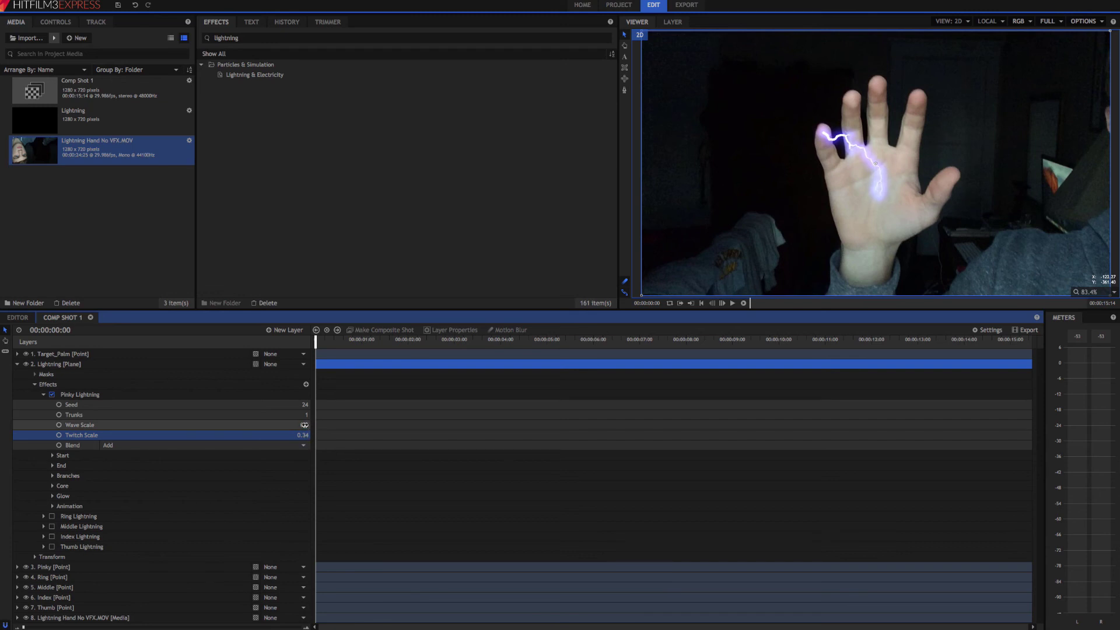
# - Adjust the pinky bolt's Core Feather, then enable Ring, Middle, Index and Thumb Lightning
pyautogui.click(52, 486)
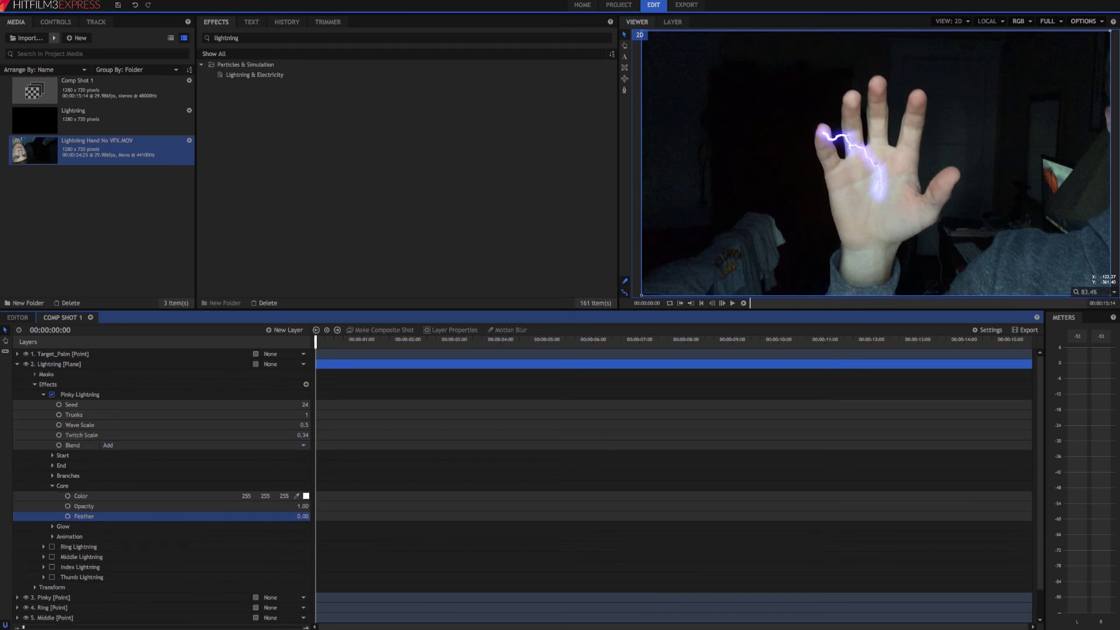
pyautogui.moveTo(303, 517); pyautogui.dragTo(315, 516)
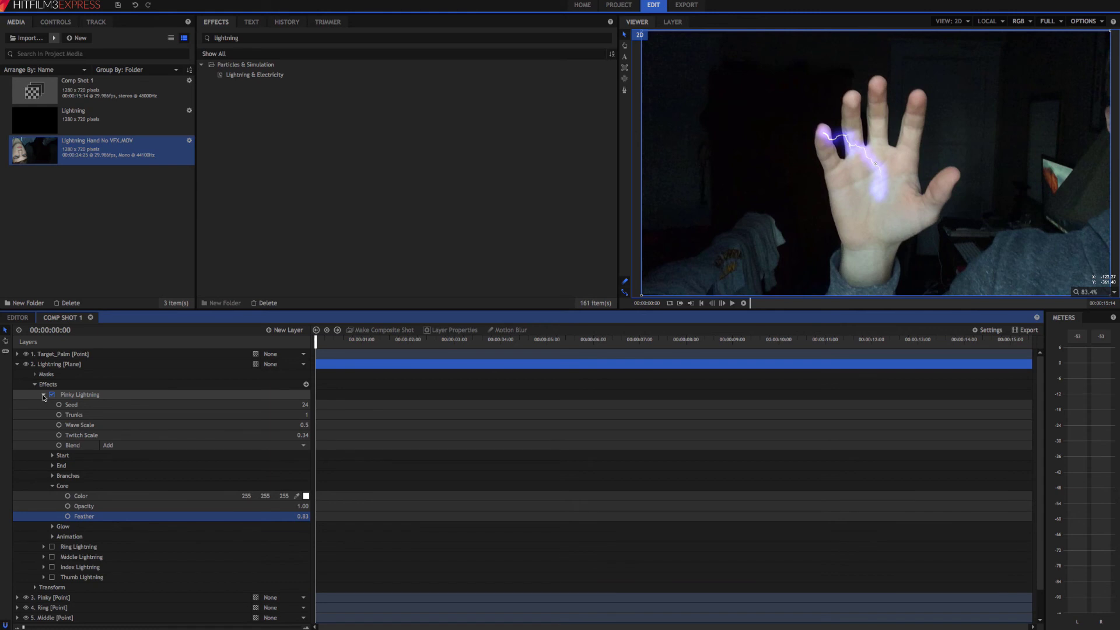
pyautogui.click(44, 395)
pyautogui.click(52, 404)
pyautogui.click(52, 414)
pyautogui.click(52, 424)
pyautogui.click(52, 435)
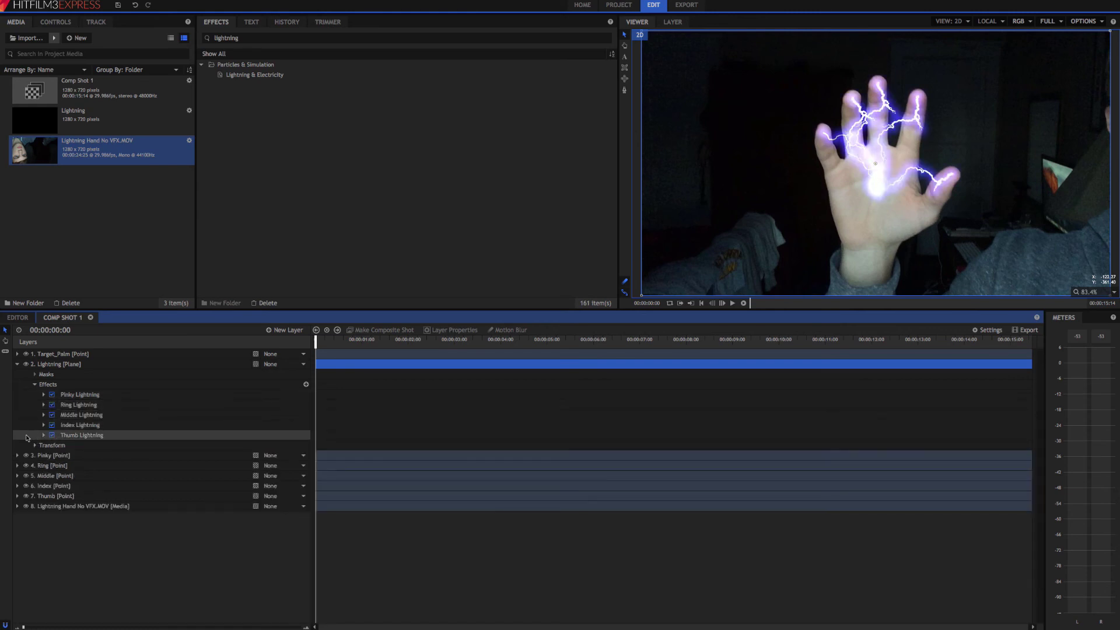
# - Search the Effects panel for Motion Blur and apply it to the Lightning layer
pyautogui.hotkey('ctrl', 'f')
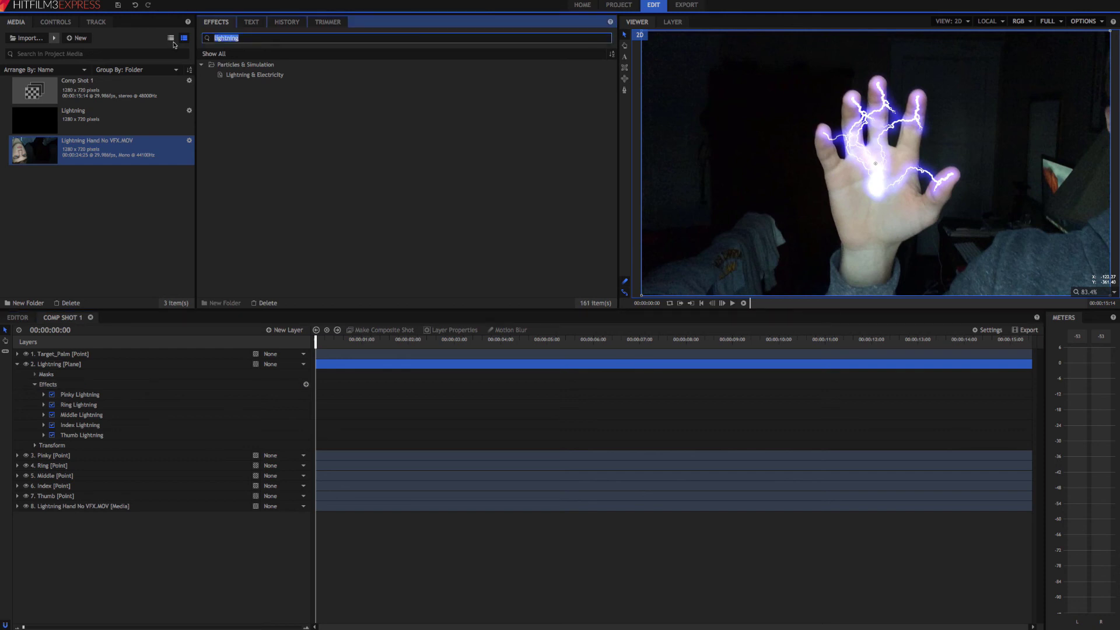
pyautogui.press('BackSpace')
pyautogui.write('Motion')
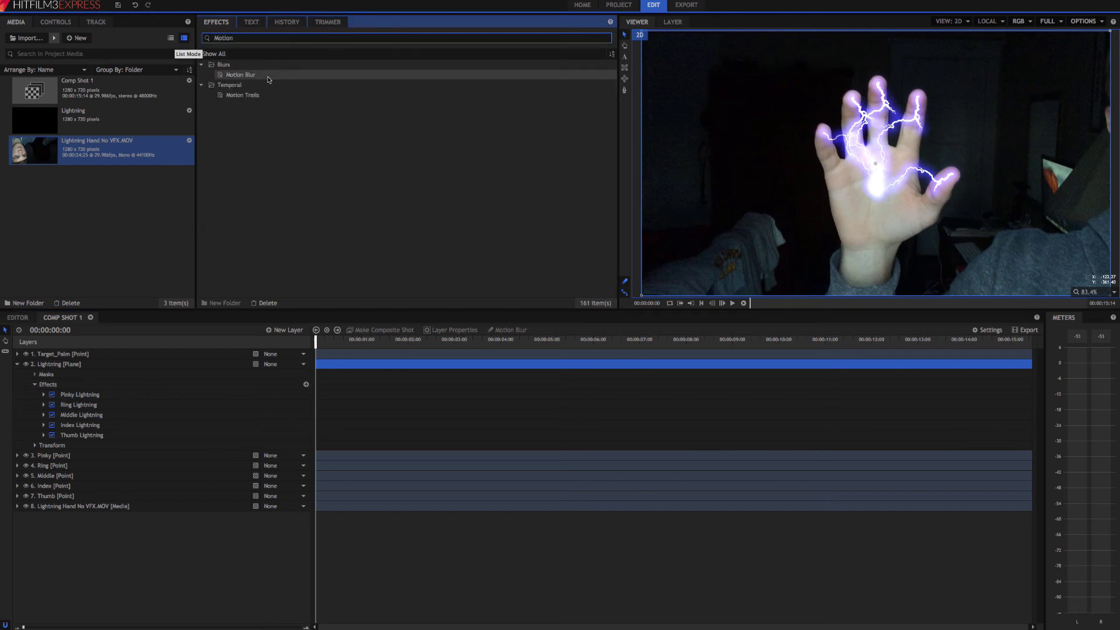
pyautogui.moveTo(264, 75); pyautogui.dragTo(100, 449)
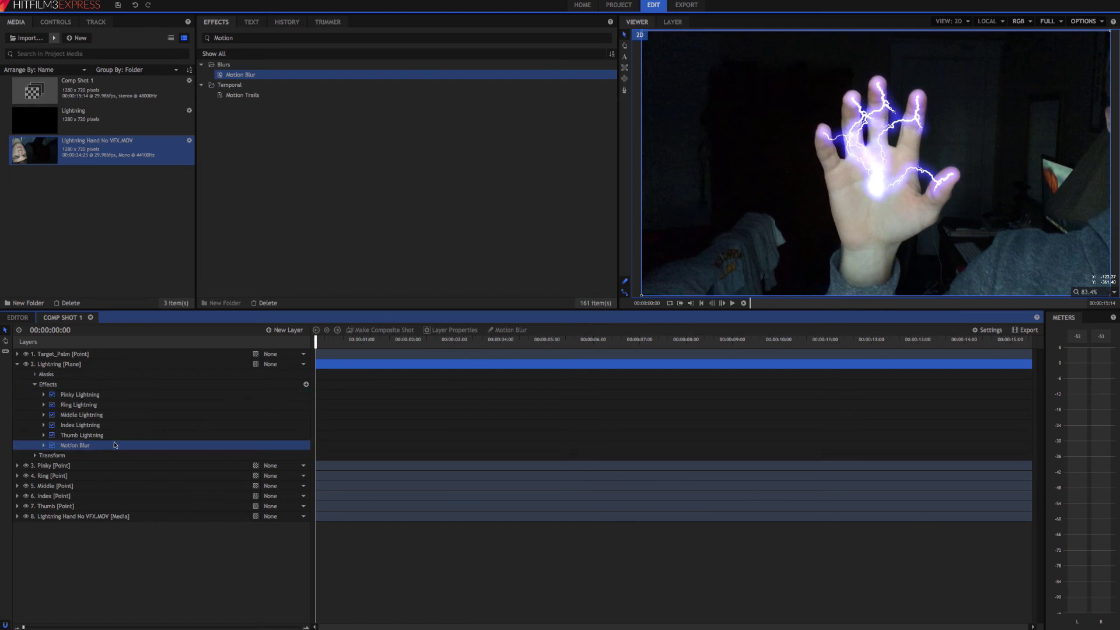
pyautogui.click(44, 446)
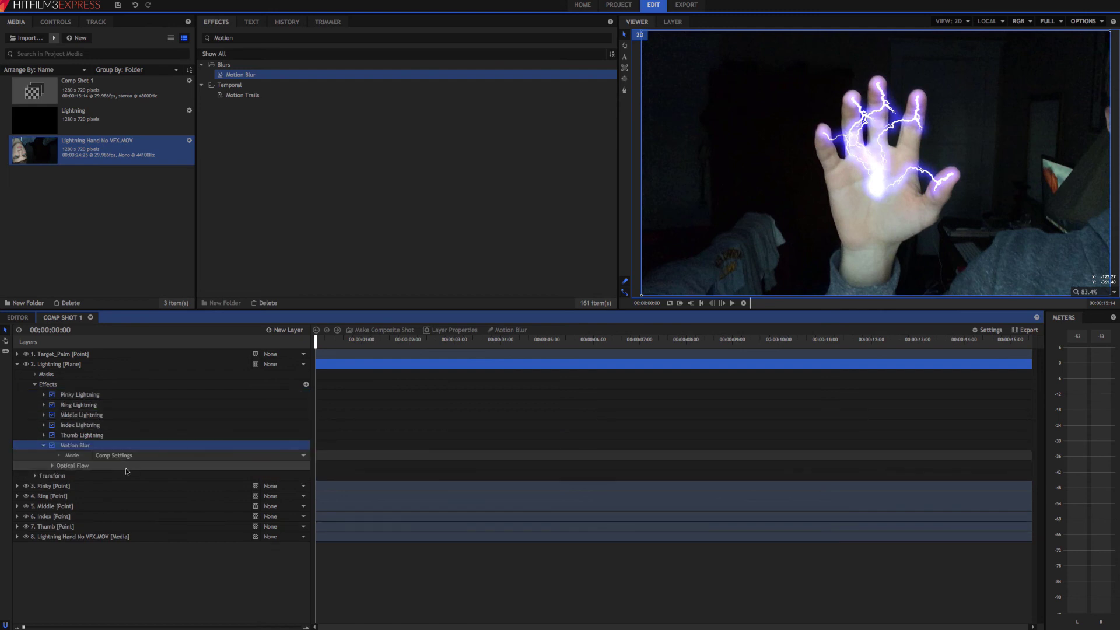
pyautogui.click(44, 445)
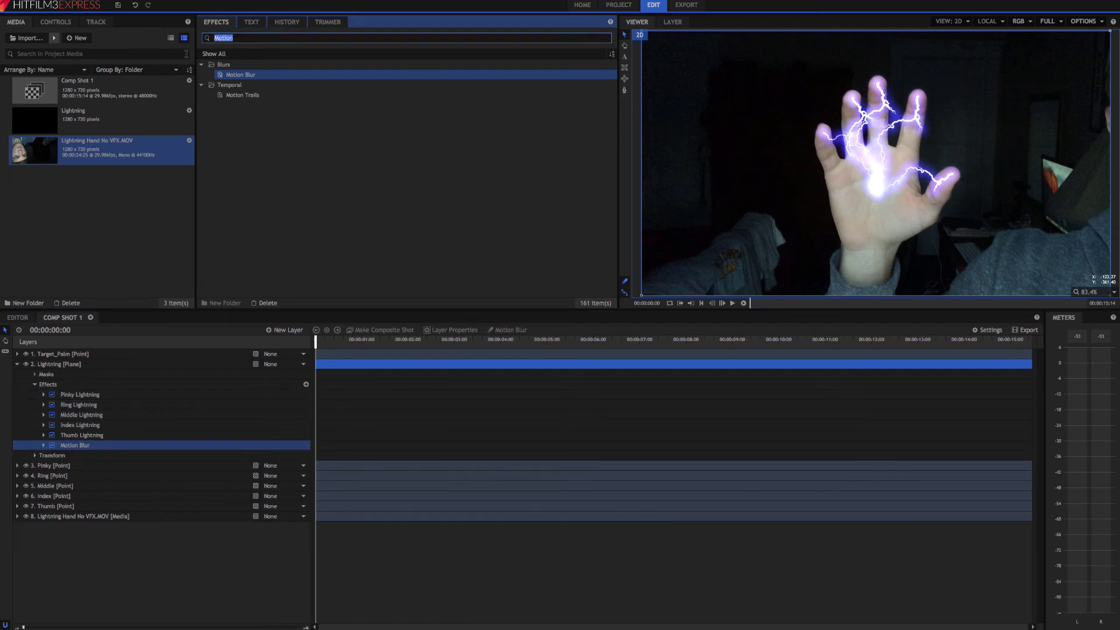
# - Apply a Glow to the Lightning layer and set its Intensity to 0.6
pyautogui.press('BackSpace')
pyautogui.write('Glow')
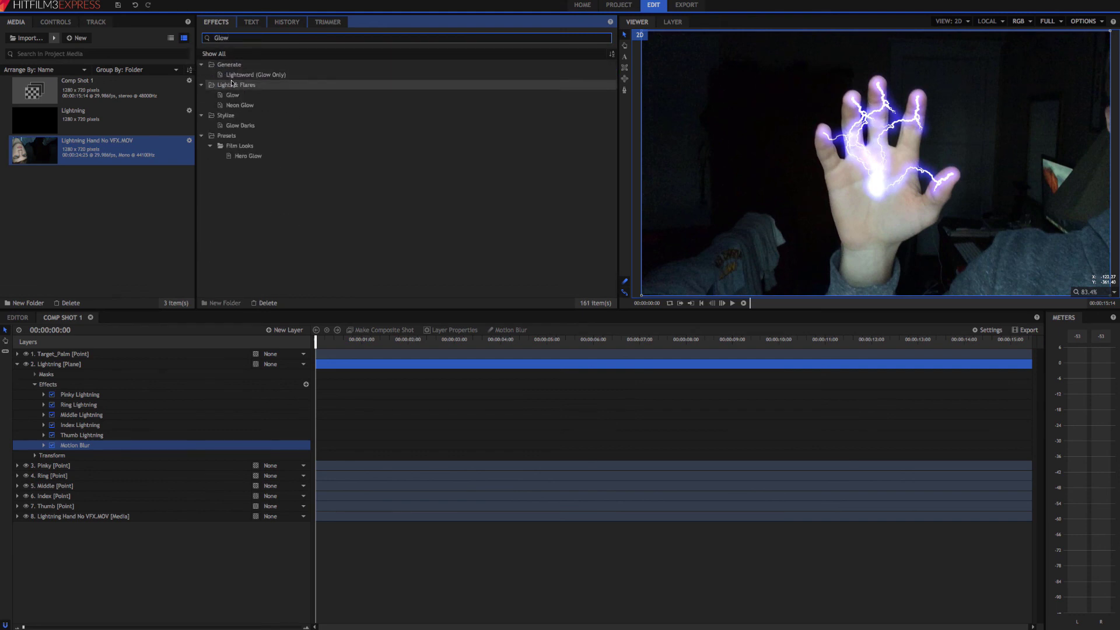
pyautogui.moveTo(232, 95); pyautogui.dragTo(85, 445)
pyautogui.click(45, 446)
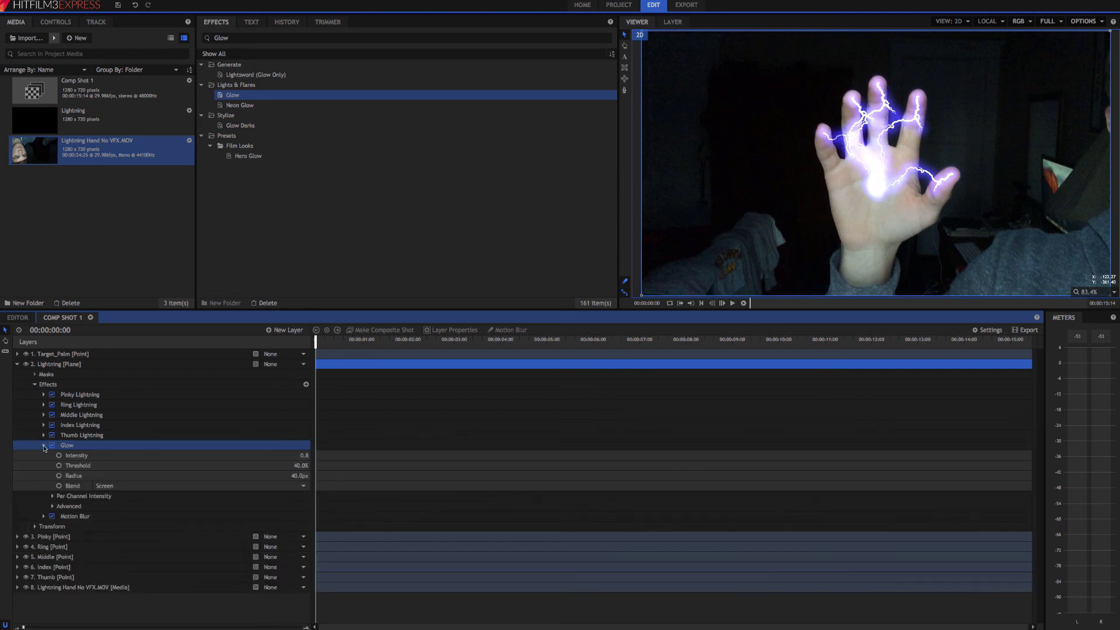
pyautogui.click(302, 456)
pyautogui.moveTo(304, 455); pyautogui.dragTo(295, 456)
pyautogui.click(298, 476)
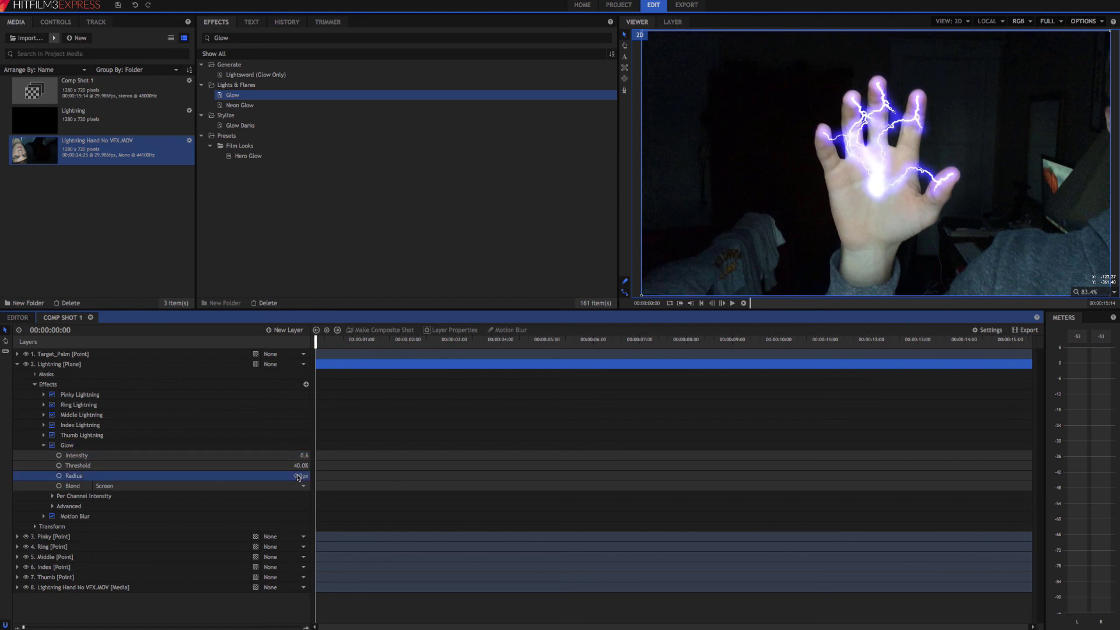
# - Play back the sequence on the Editor timeline
pyautogui.click(18, 317)
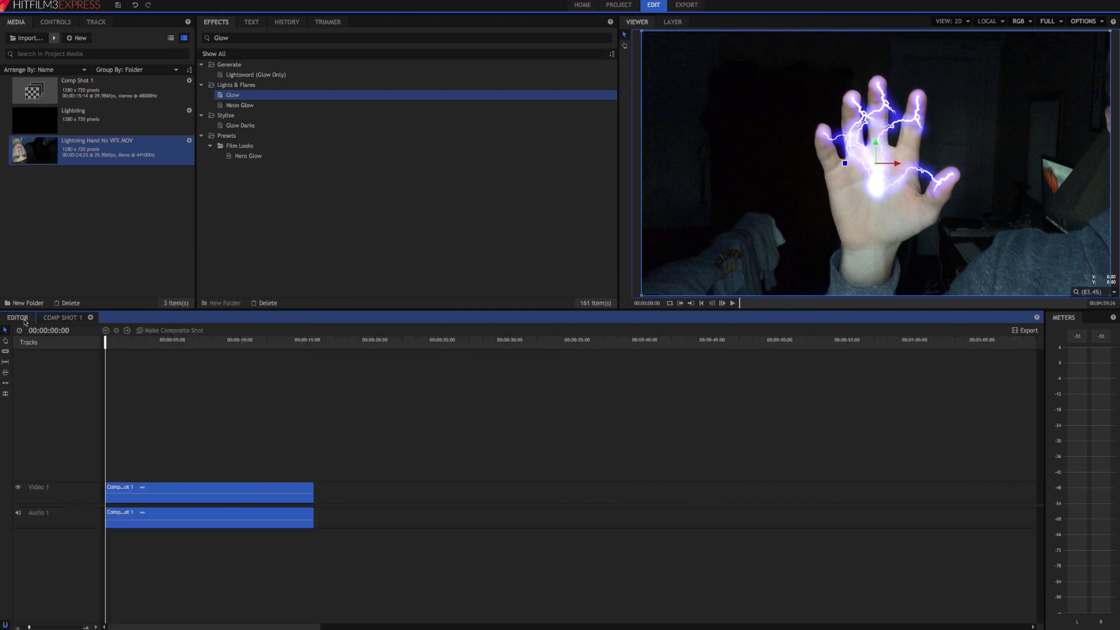
pyautogui.click(732, 304)
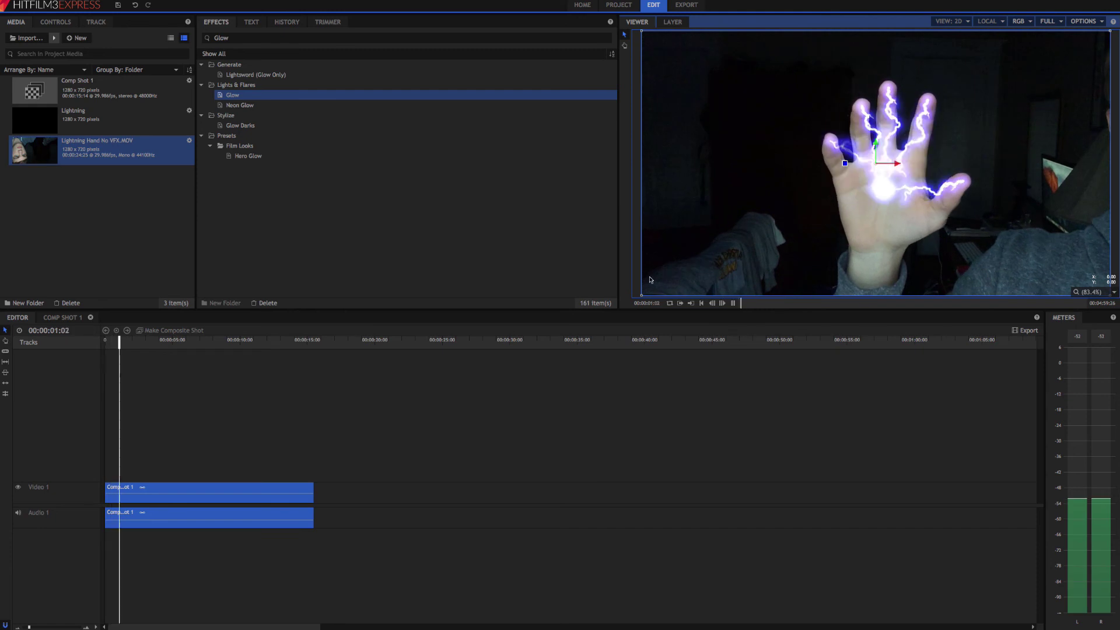
pyautogui.press('space')
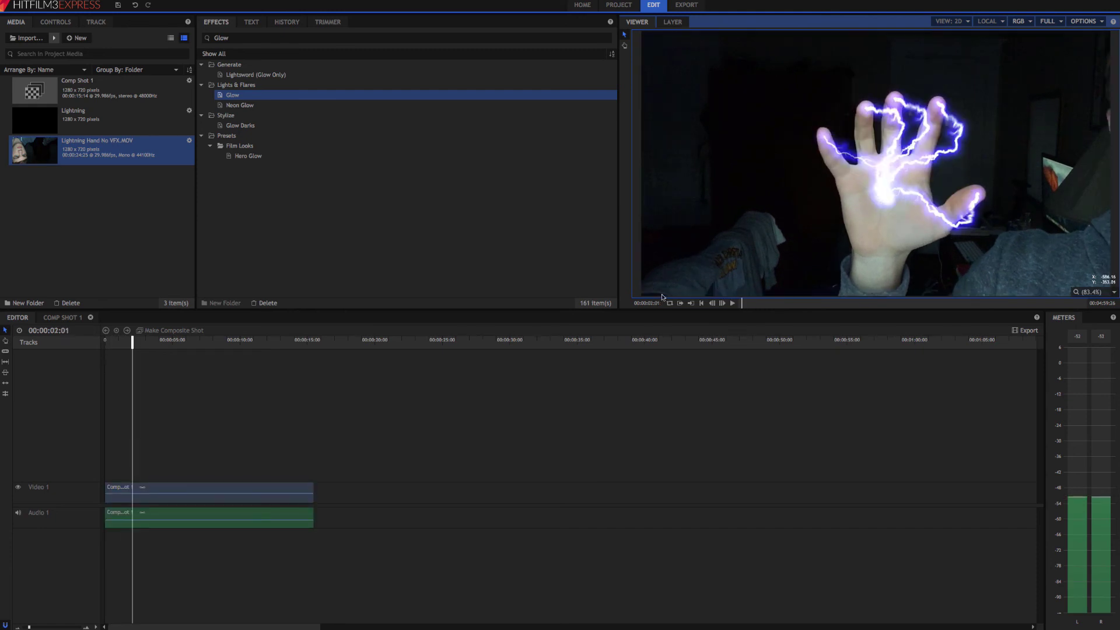
pyautogui.click(732, 304)
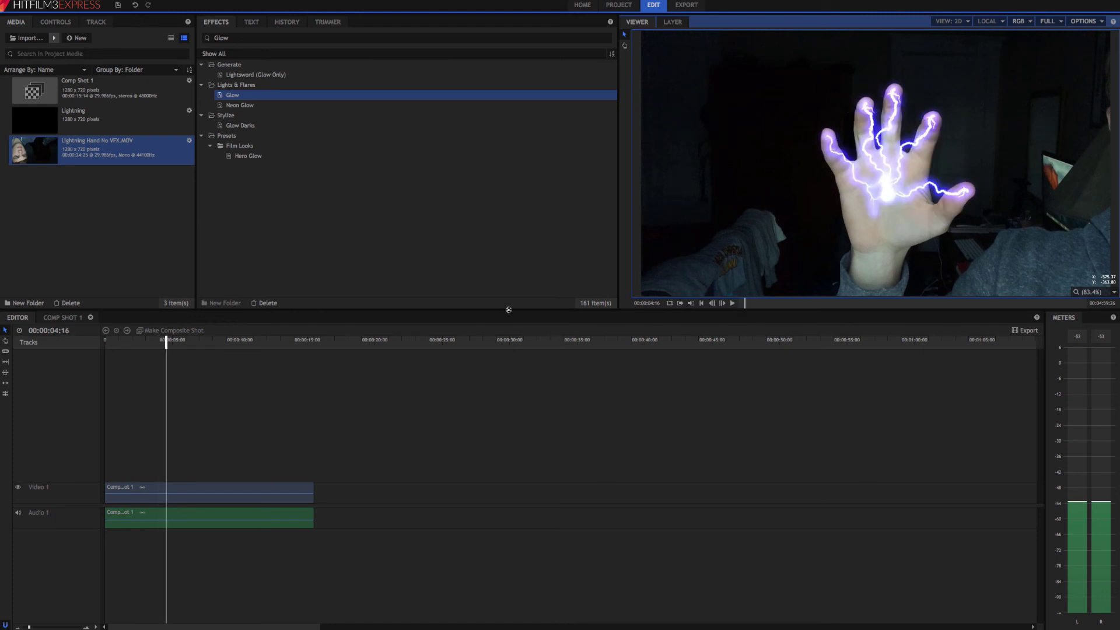
# - Play the Comp Shot 1 composite, rewind it, and return to the Editor timeline
pyautogui.click(67, 319)
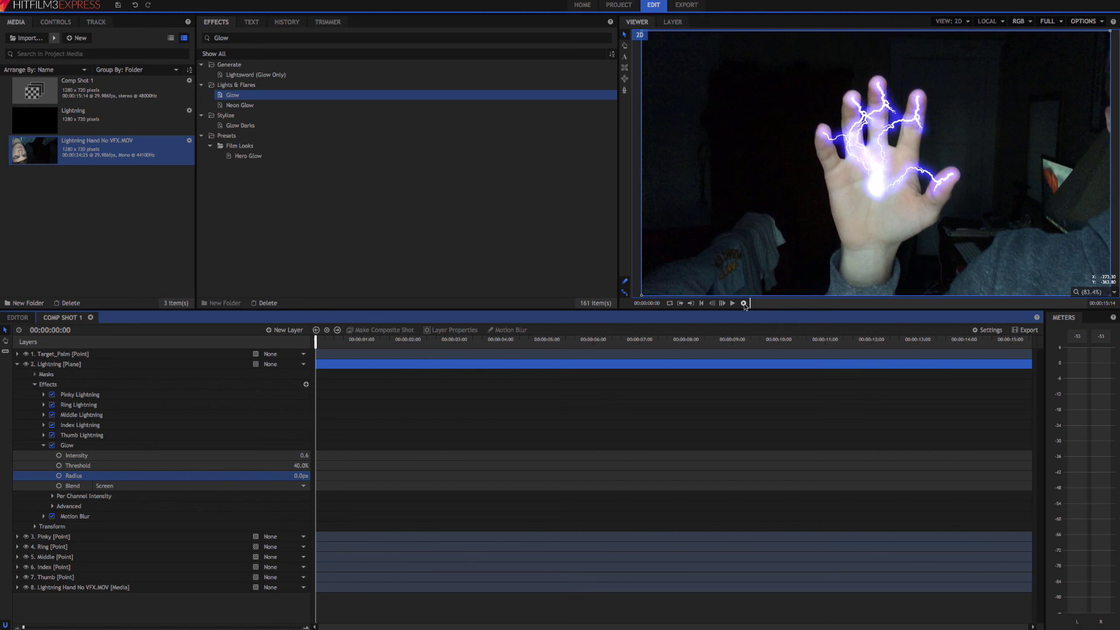
pyautogui.click(744, 304)
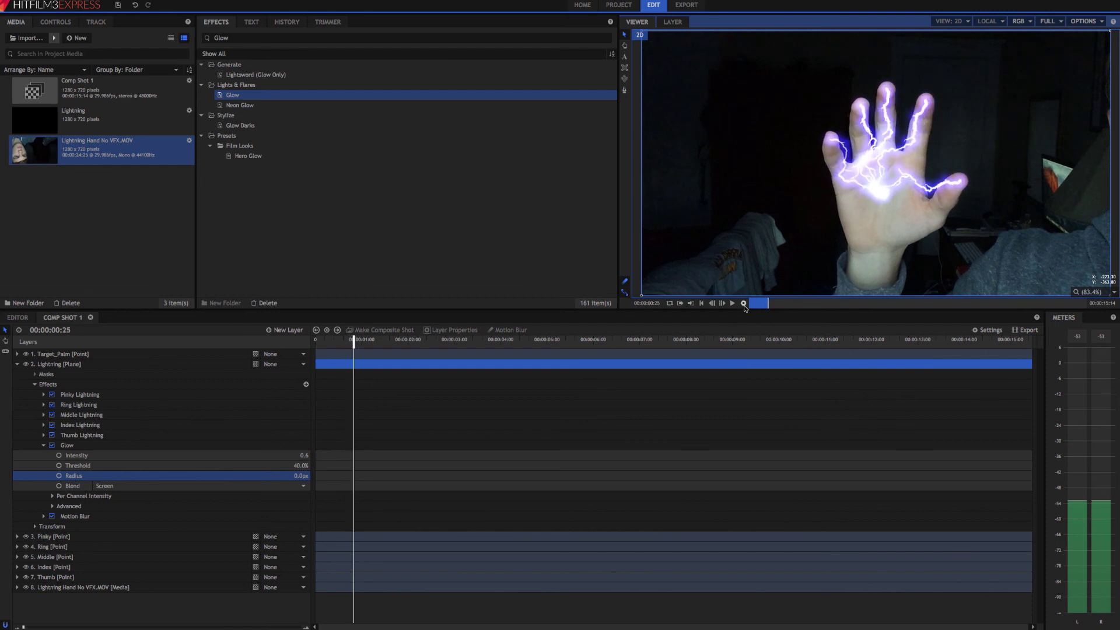
pyautogui.click(734, 303)
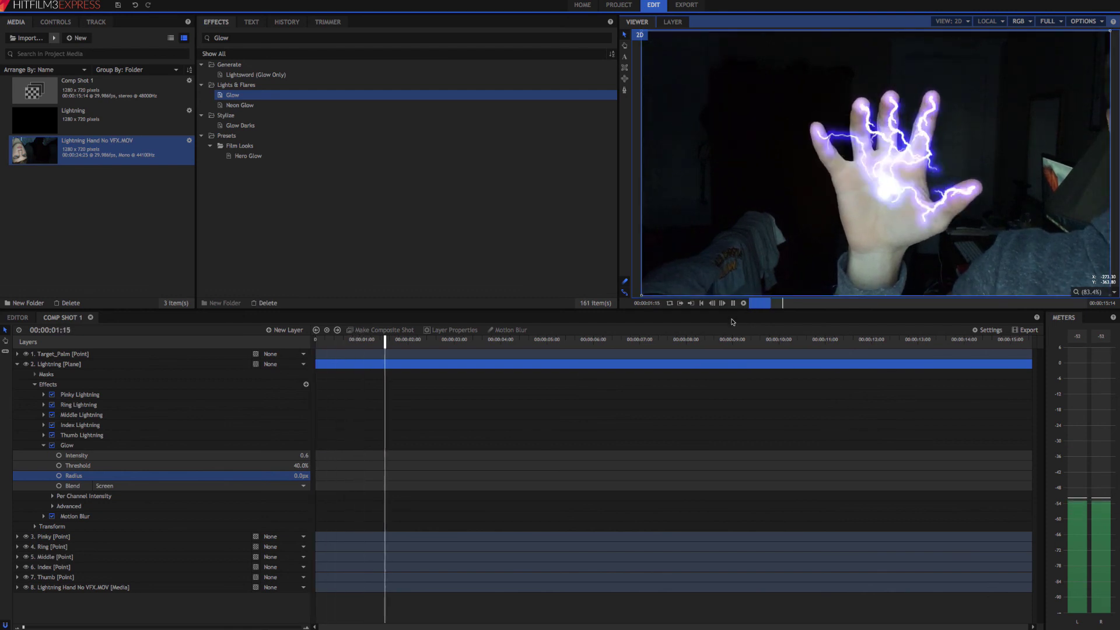
pyautogui.click(734, 304)
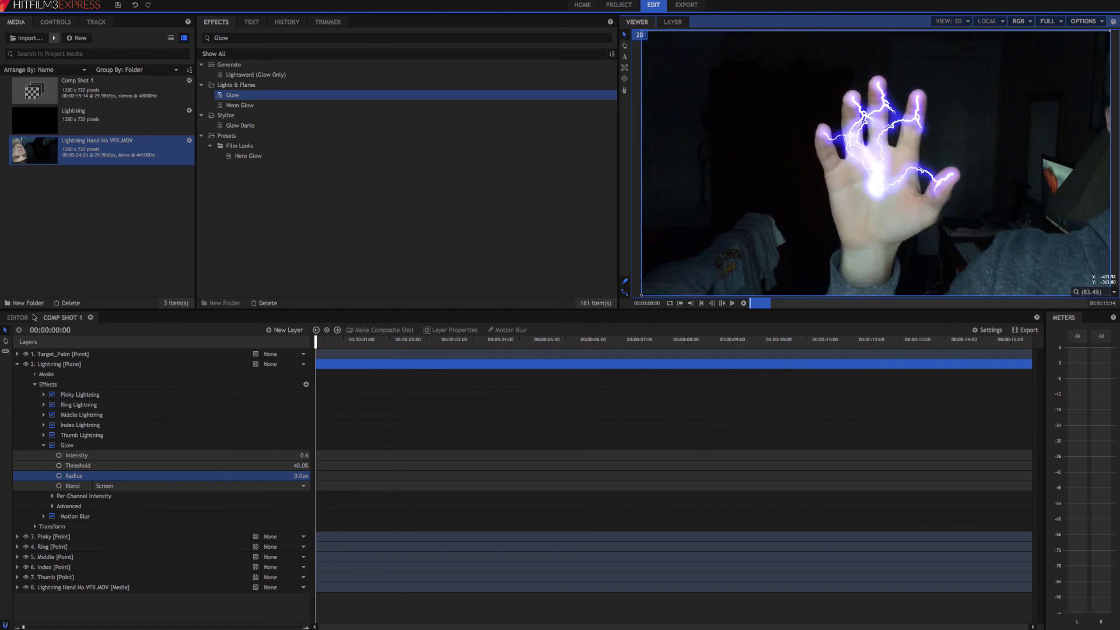
pyautogui.click(17, 318)
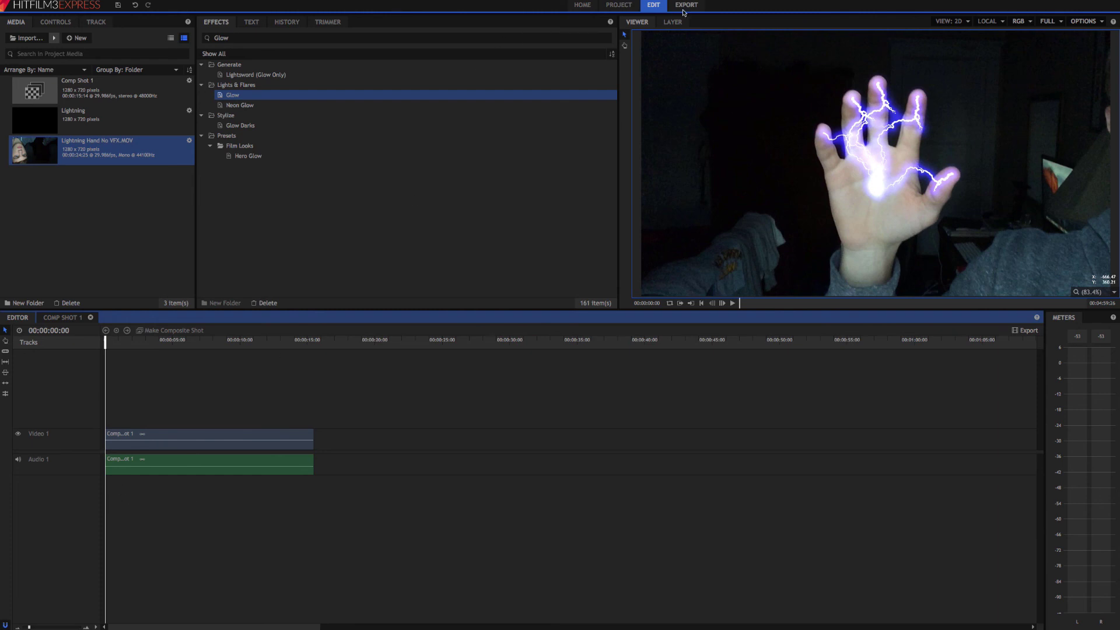
# - Export the timeline with H.264 settings as 'Tut' in the Movies folder
pyautogui.click(684, 8)
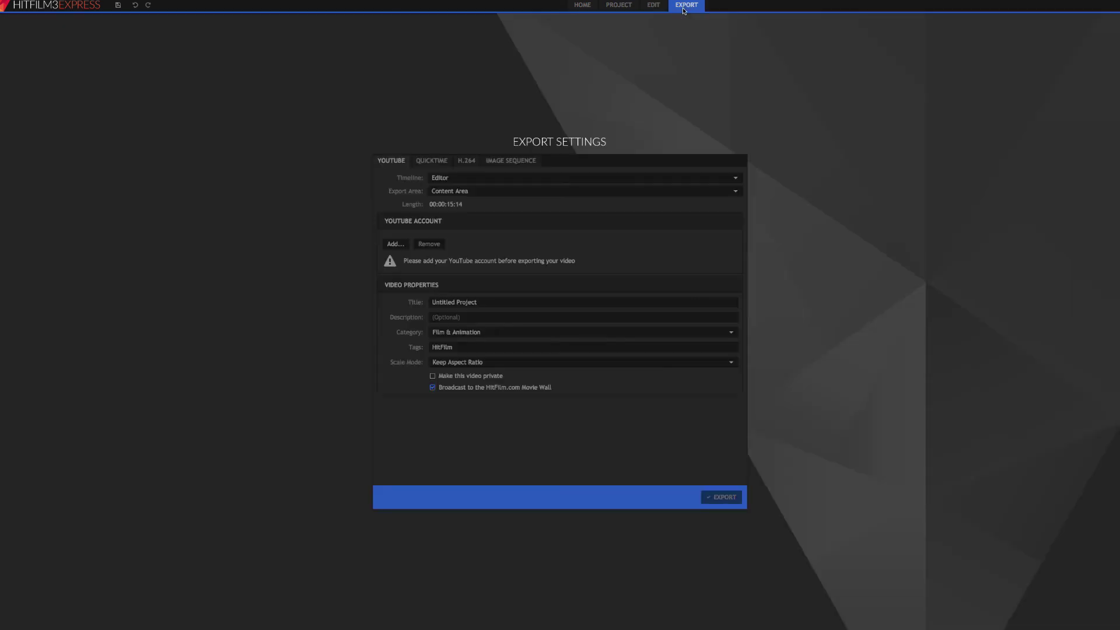
pyautogui.click(468, 166)
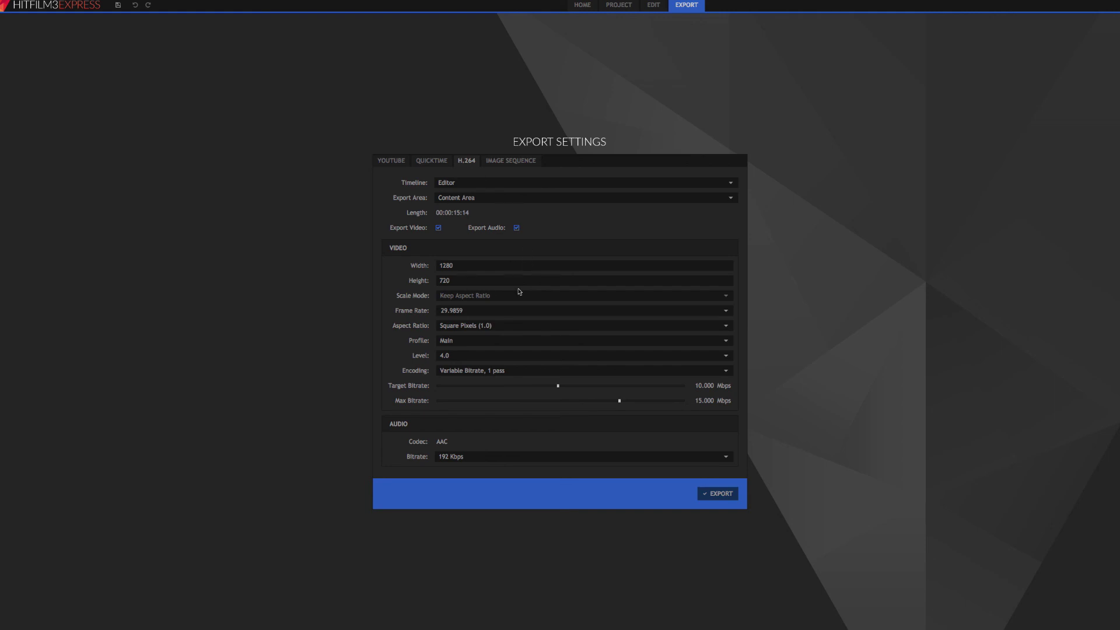
pyautogui.click(711, 497)
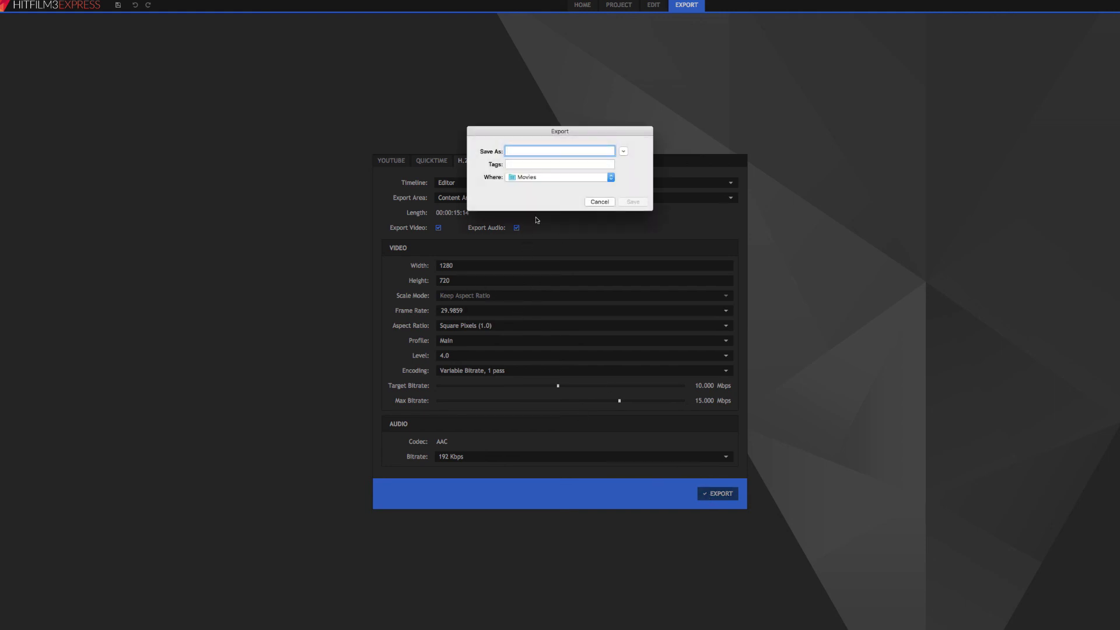
pyautogui.write('Tutorial')
pyautogui.click(630, 203)
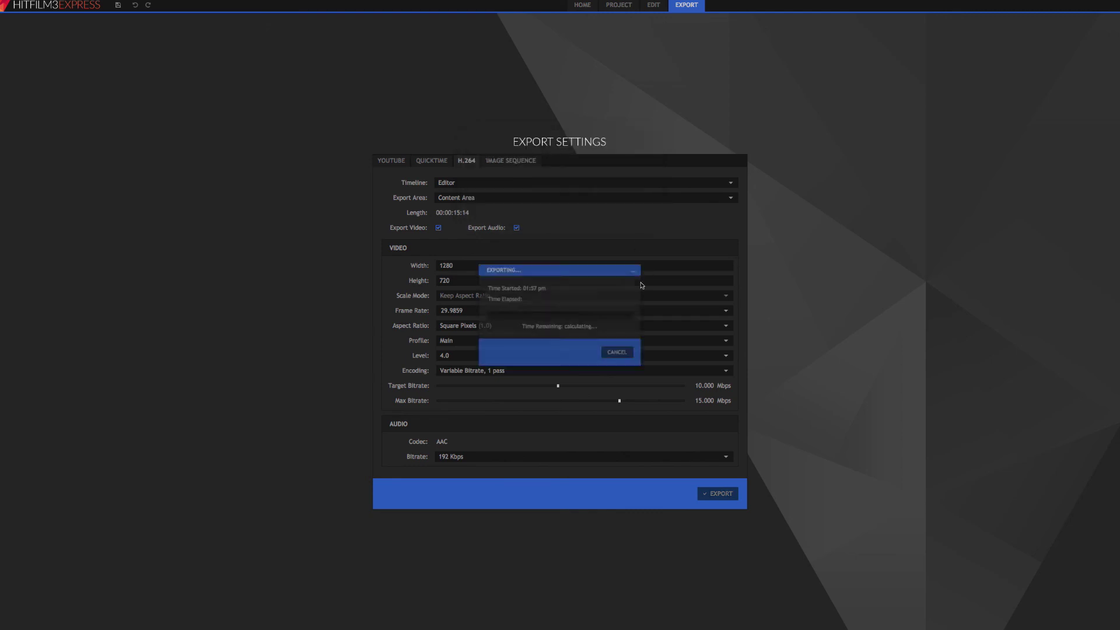